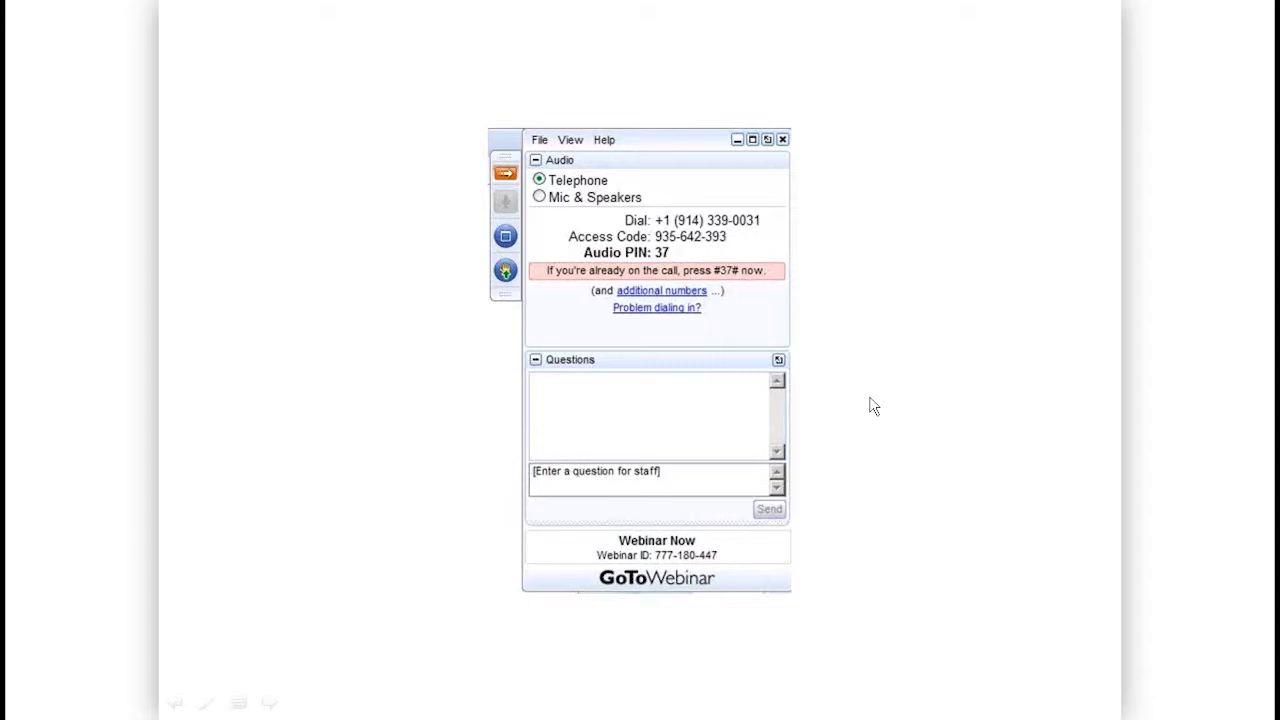
Step: End the PowerPoint slide show and switch to the Tabs3 window
key(Escape)
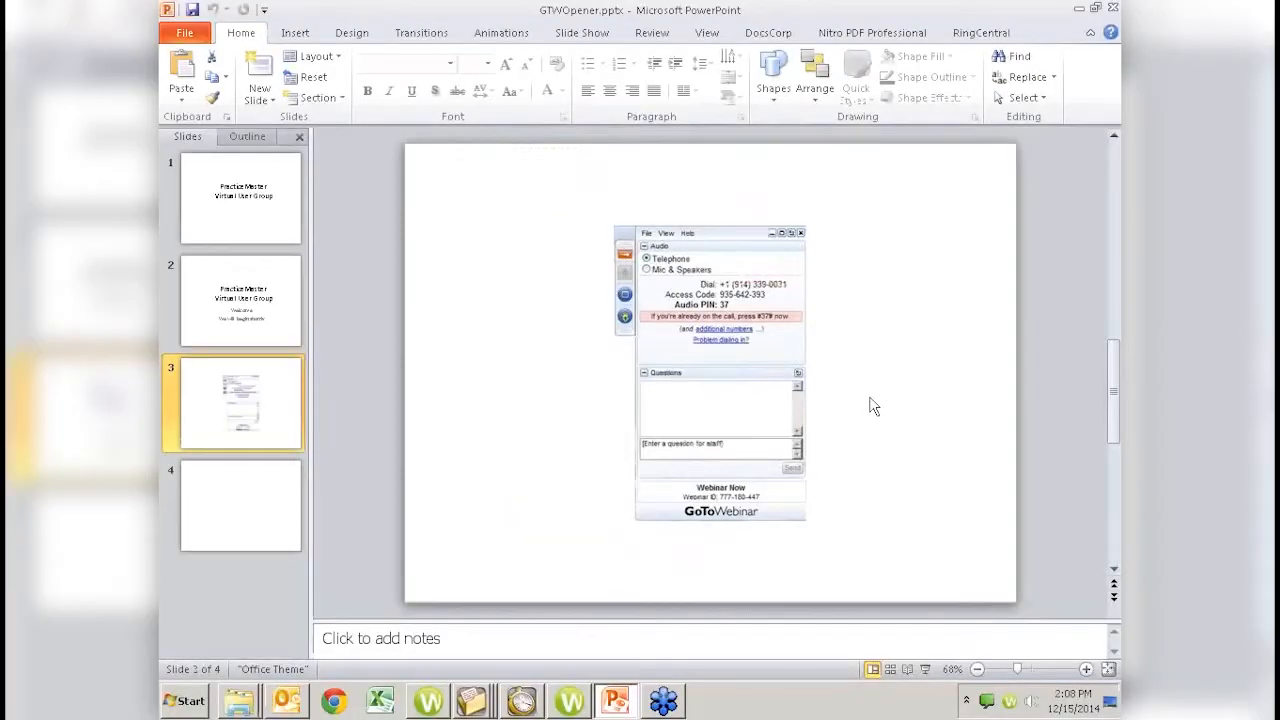
key(alt+Tab)
key(alt+Tab)
key(alt+Tab)
key(alt+Tab)
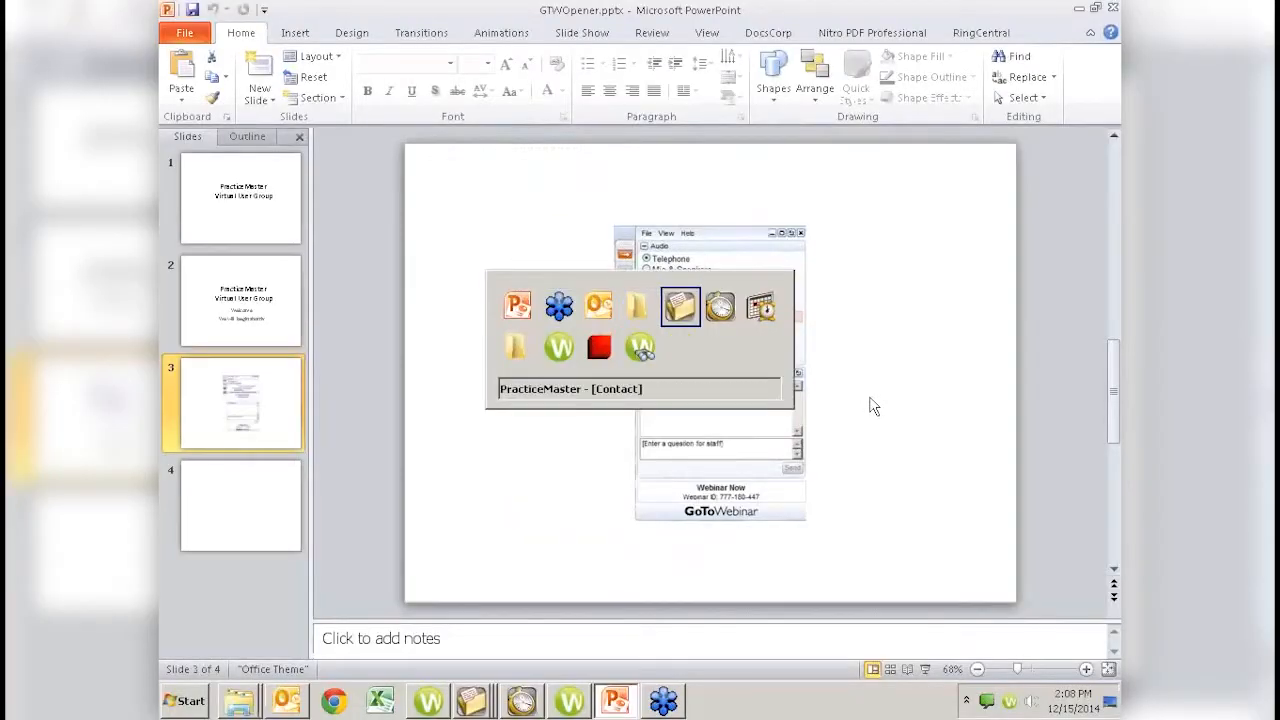
key(alt+Tab)
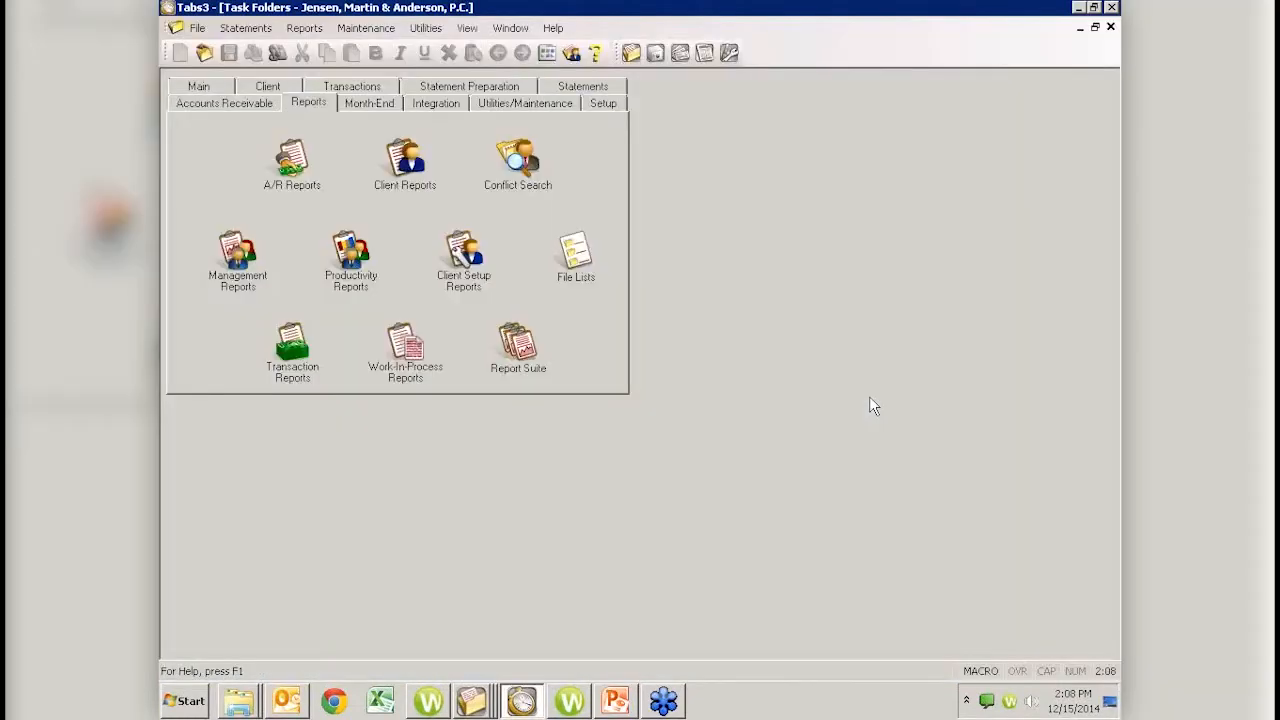
Step: Launch PracticeMaster from Tabs3, and dismiss the sample data notice and the alarm notification
click(634, 55)
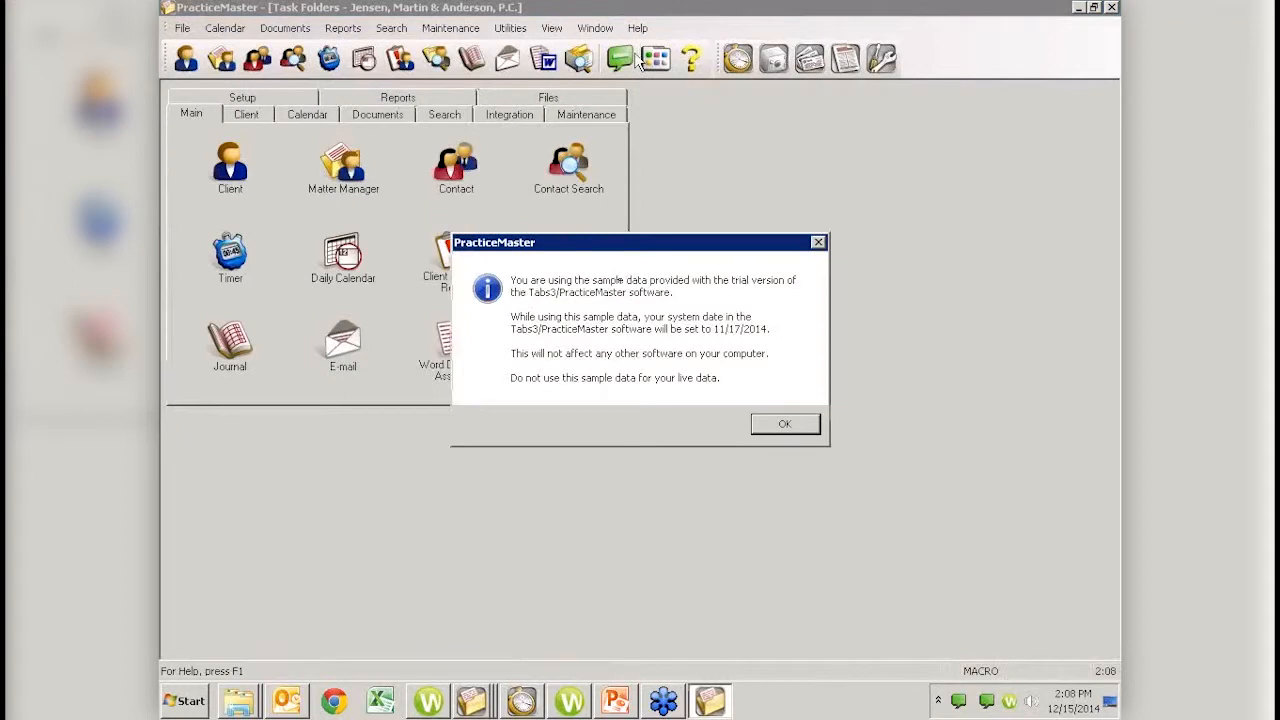
click(785, 424)
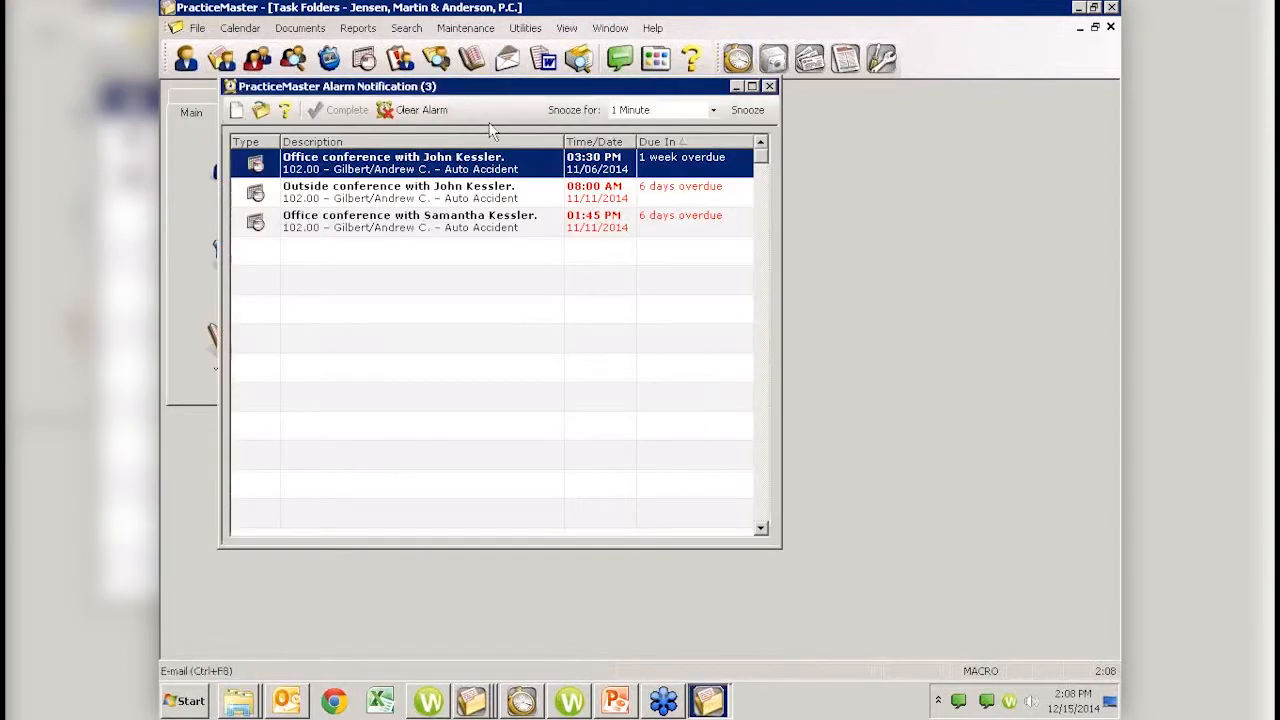
click(769, 86)
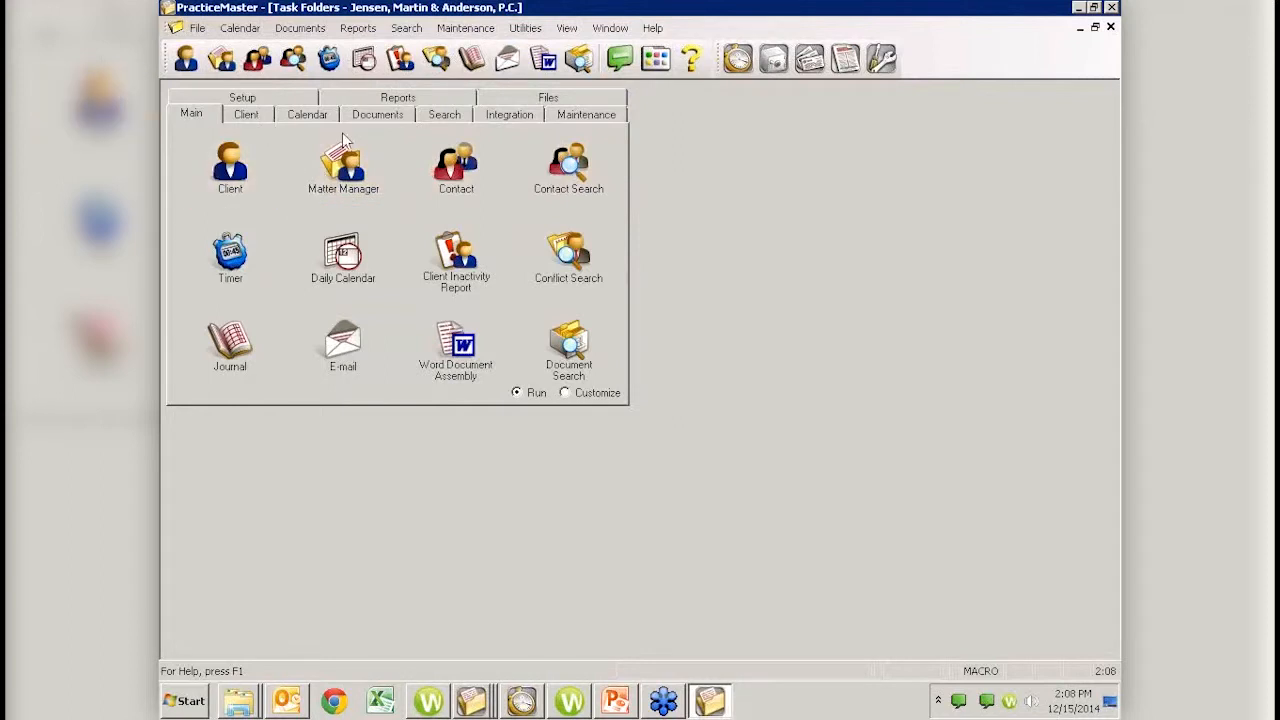
Step: Review the options of PracticeMaster's Daily Report and close them without running the report
click(309, 117)
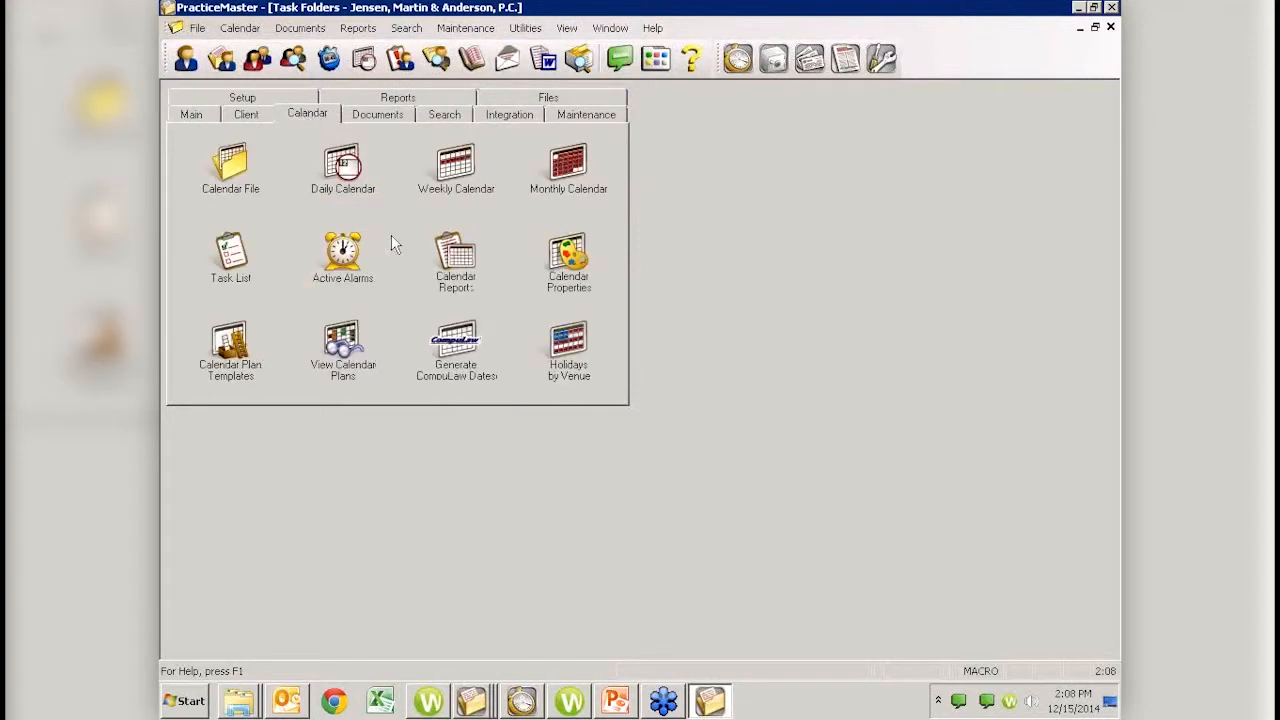
click(398, 100)
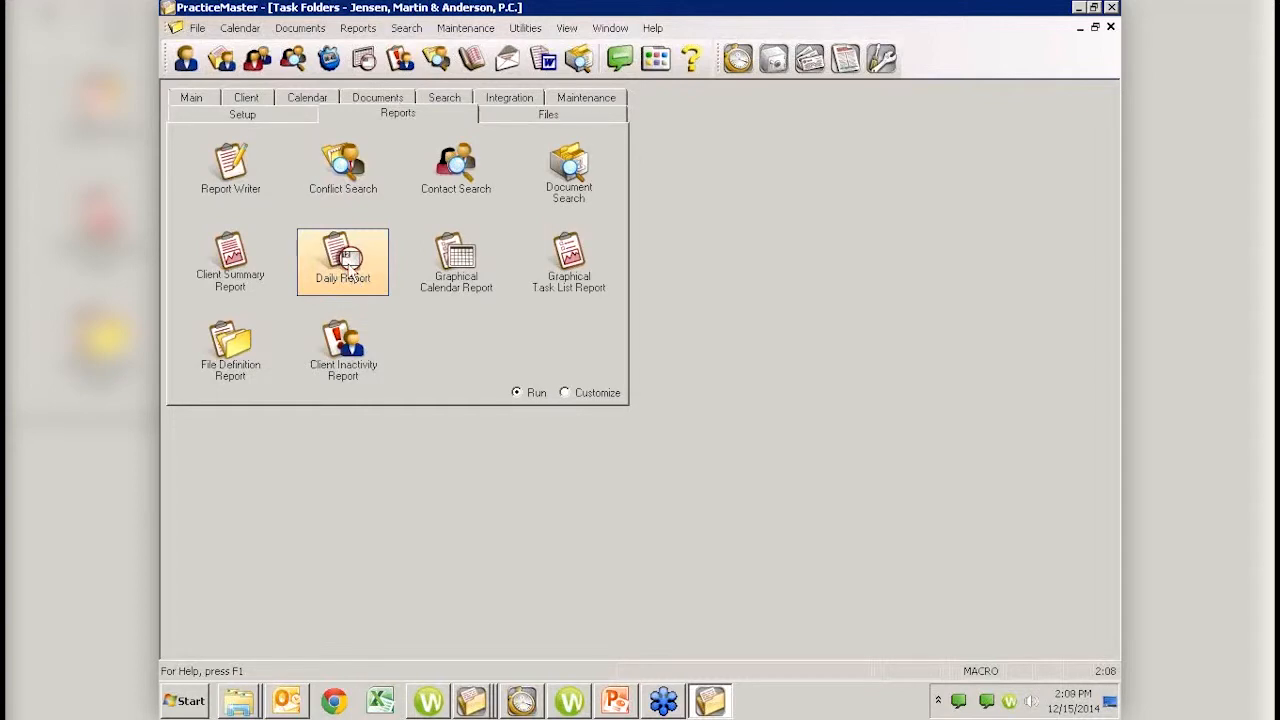
click(347, 262)
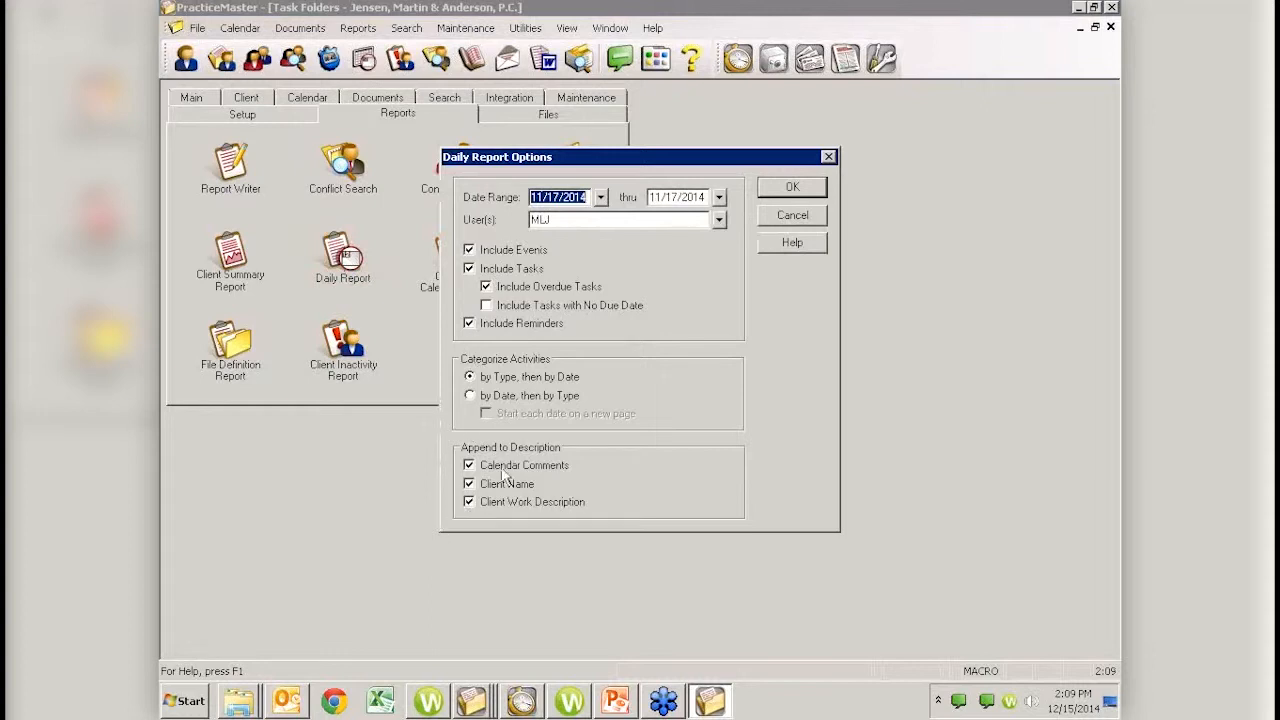
click(829, 157)
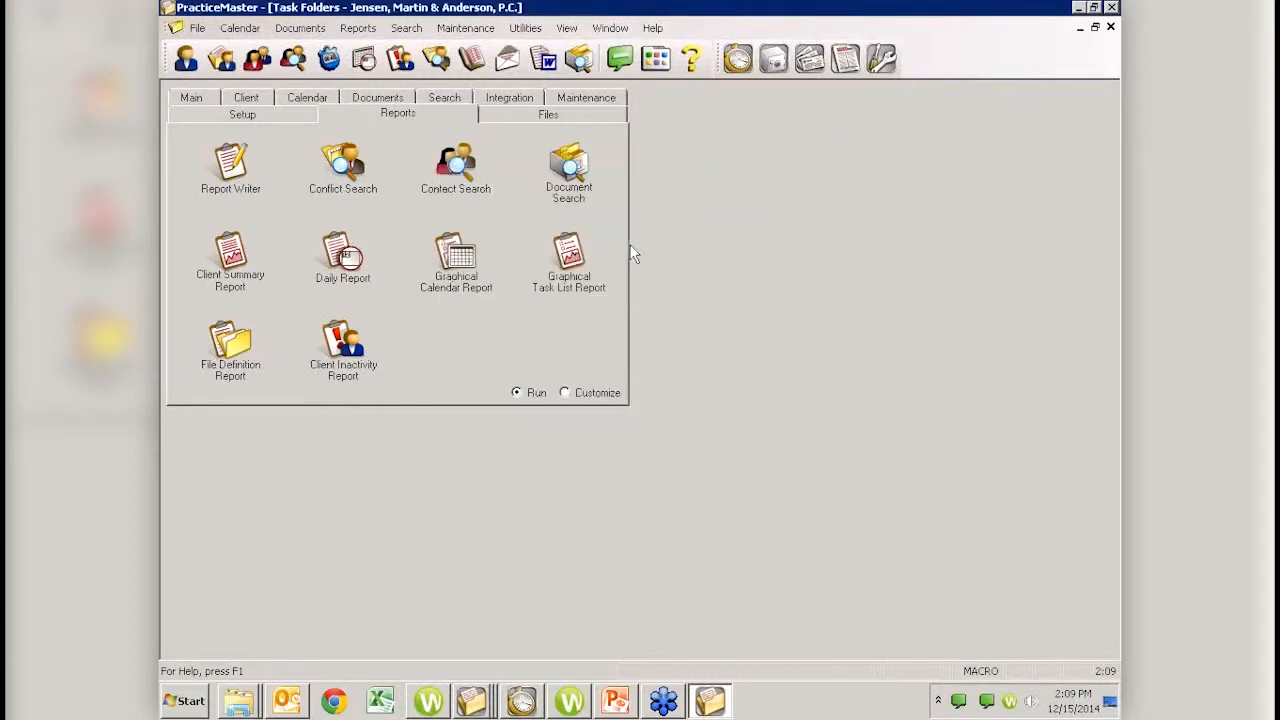
Step: Open the daily calendar and set it to 1 Day View
click(192, 97)
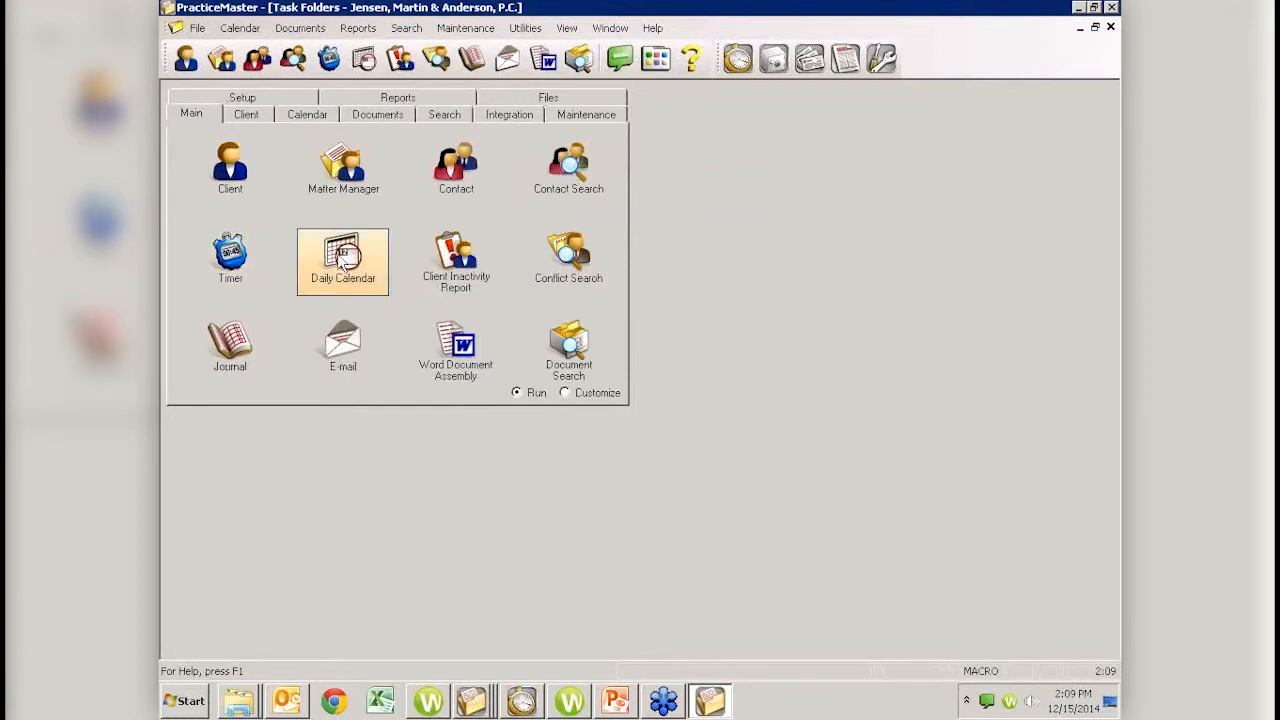
click(341, 258)
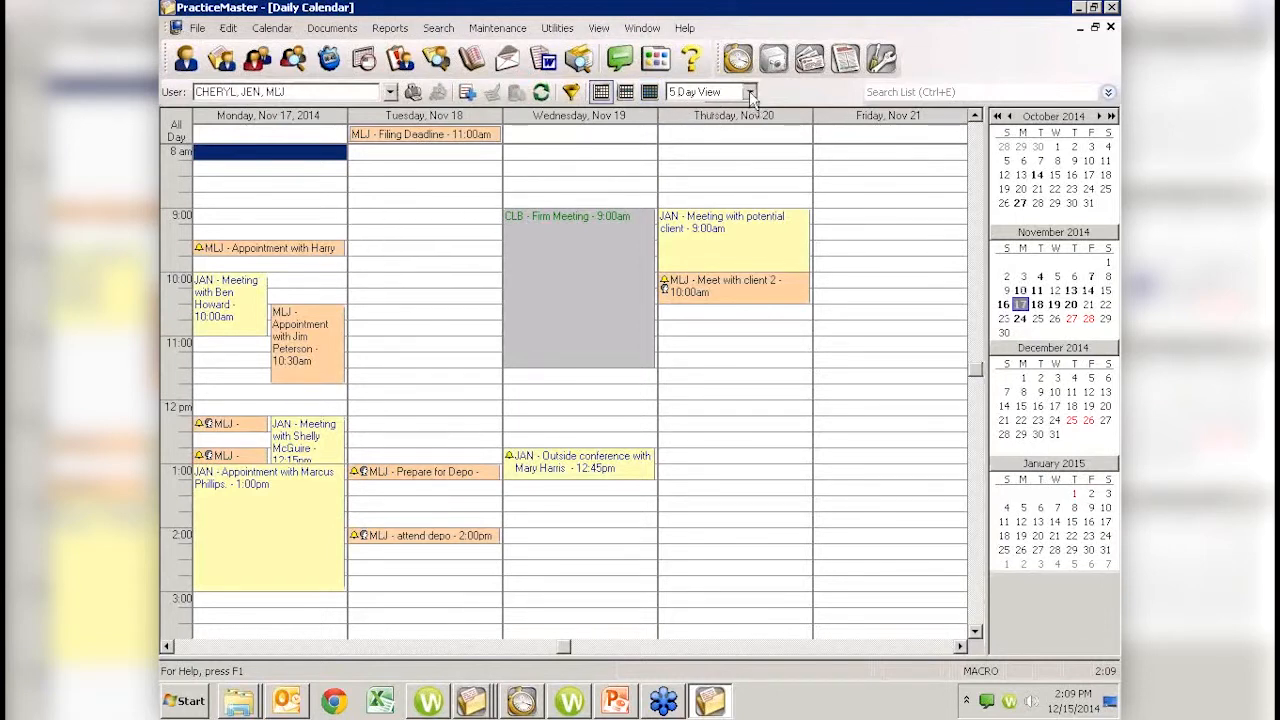
click(714, 92)
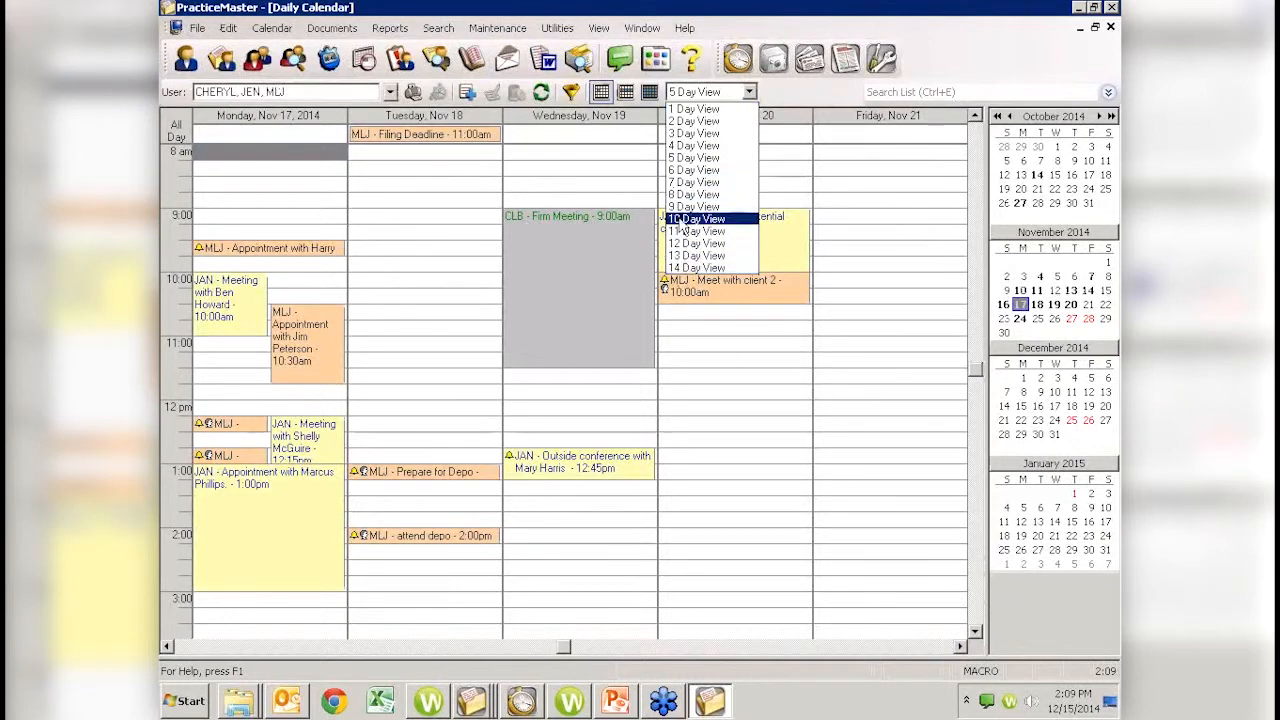
click(694, 108)
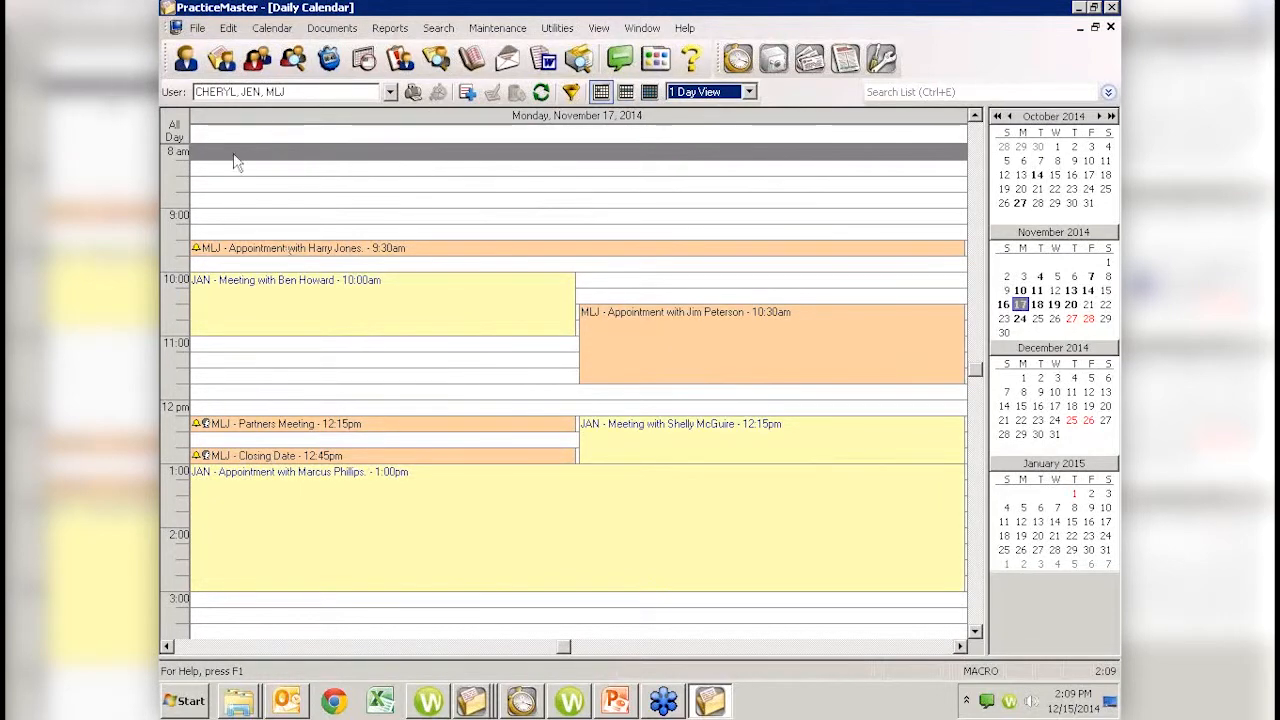
Step: Examine the daily calendar's print options for the Daily, Weekly and Monthly styles, including Daily Style for weekly reports, without printing
click(198, 30)
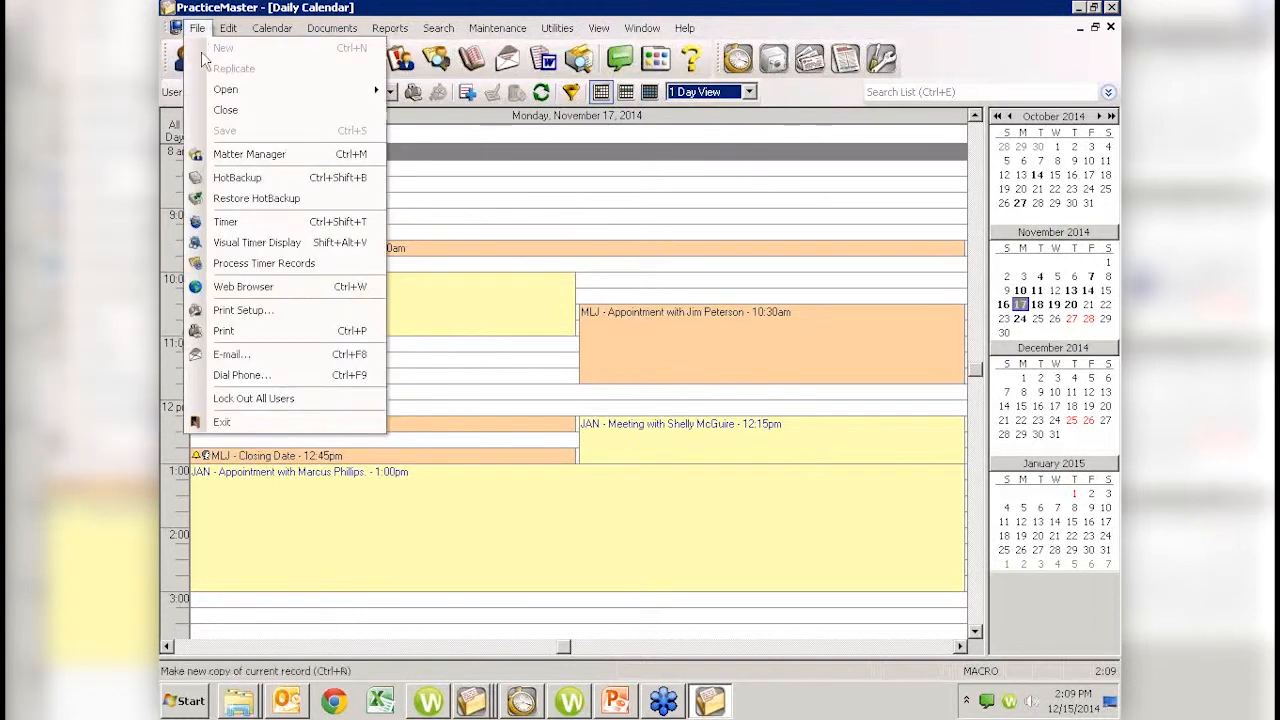
click(222, 333)
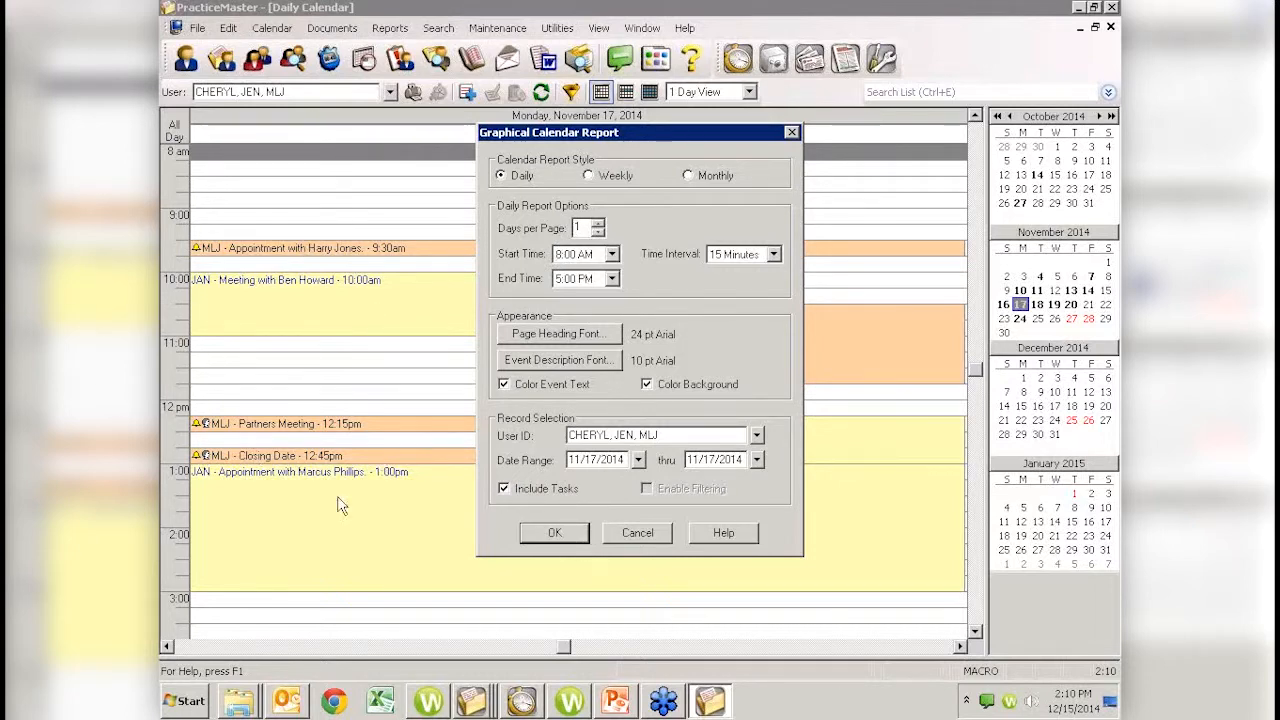
click(592, 178)
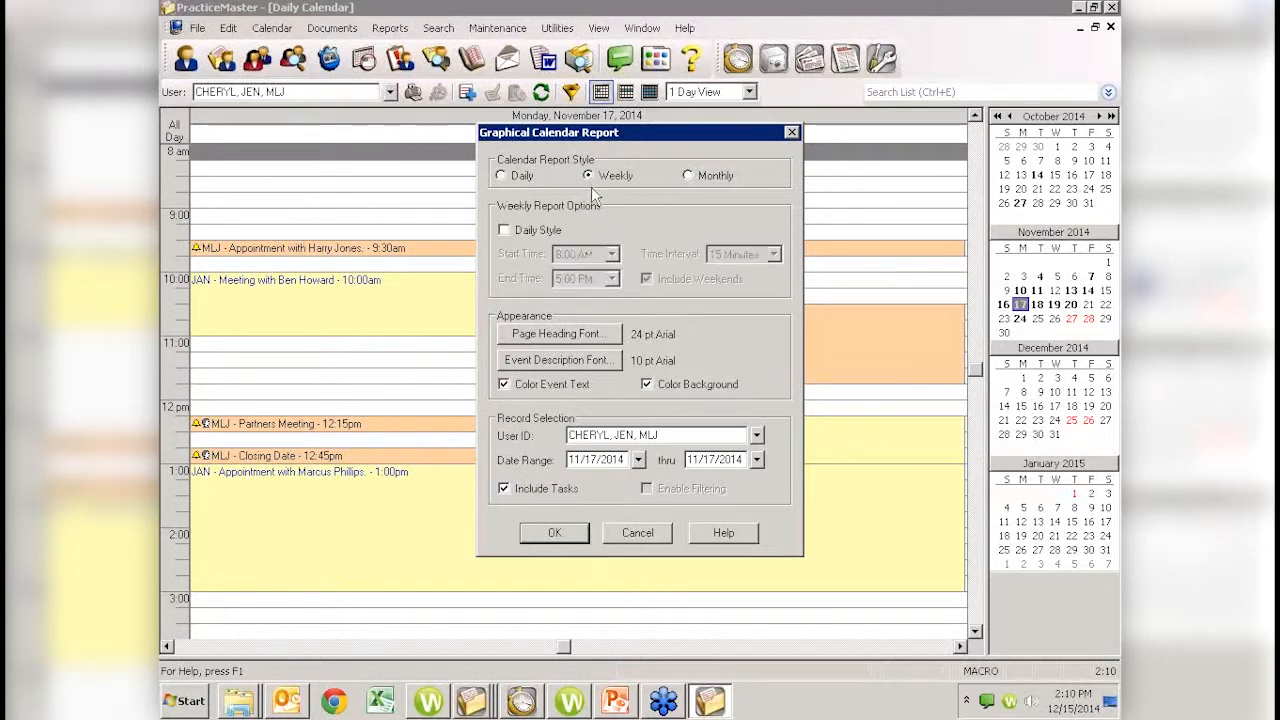
click(505, 232)
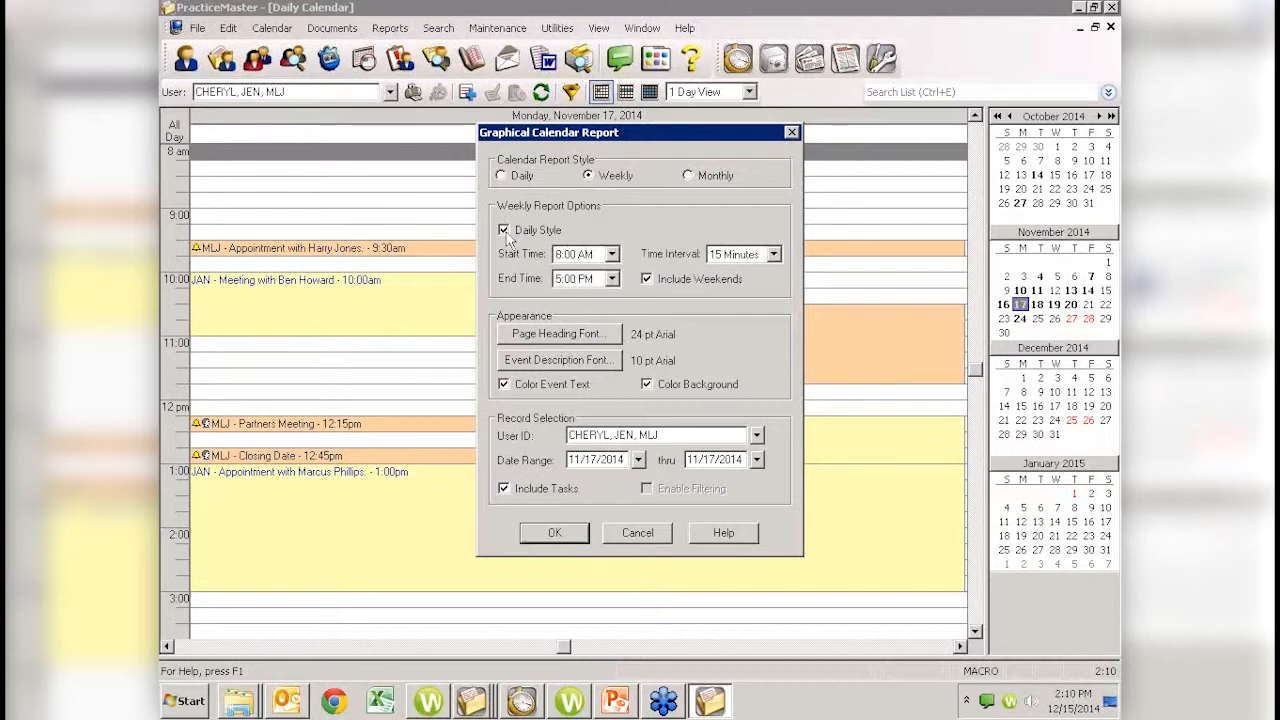
click(505, 232)
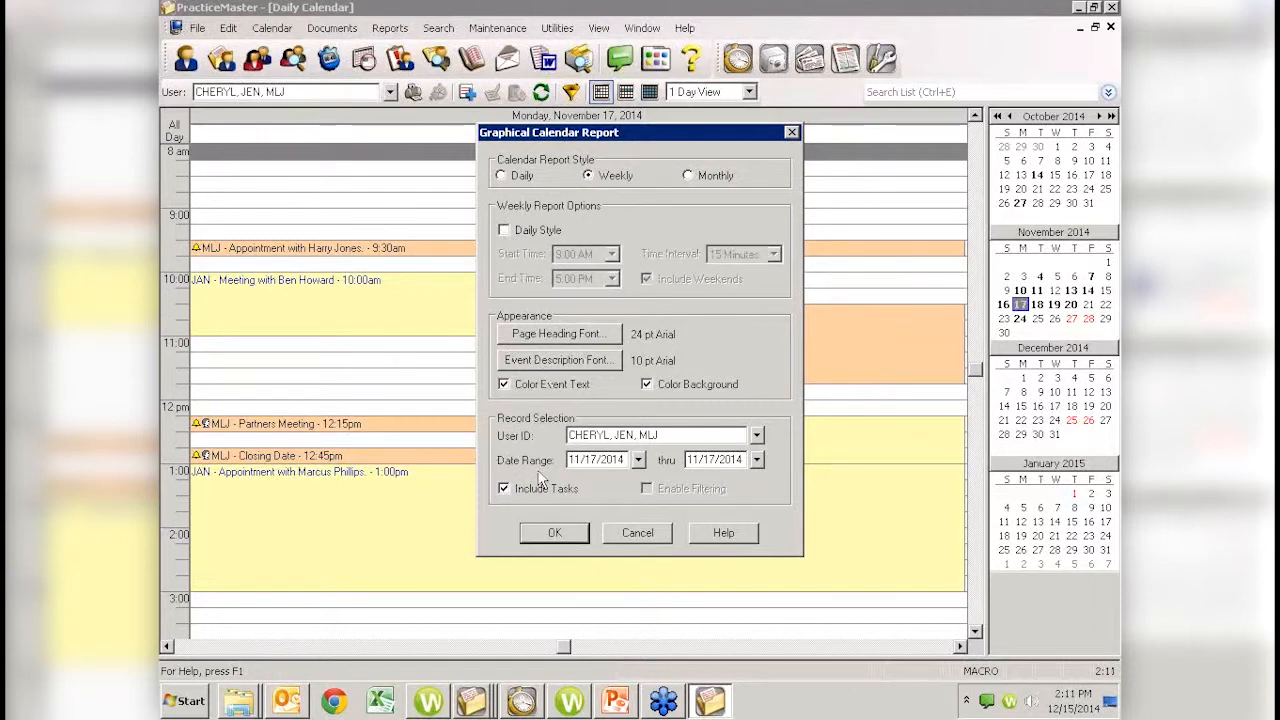
click(688, 176)
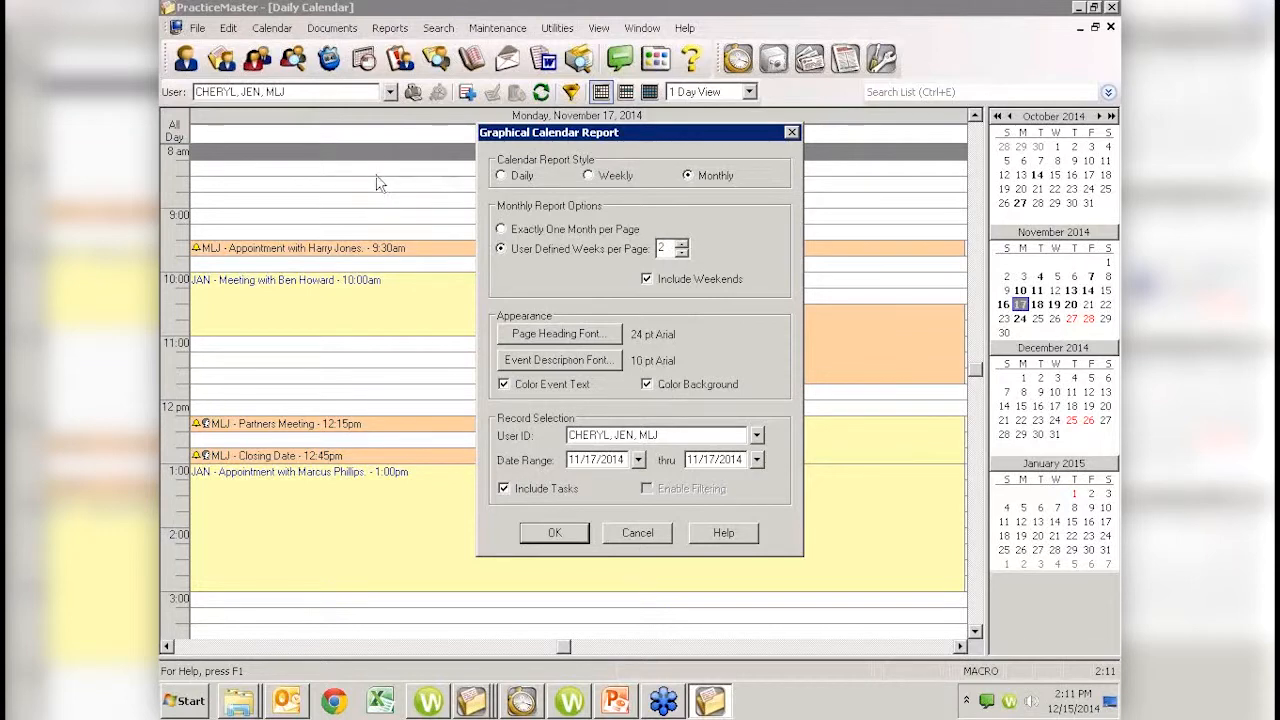
click(508, 177)
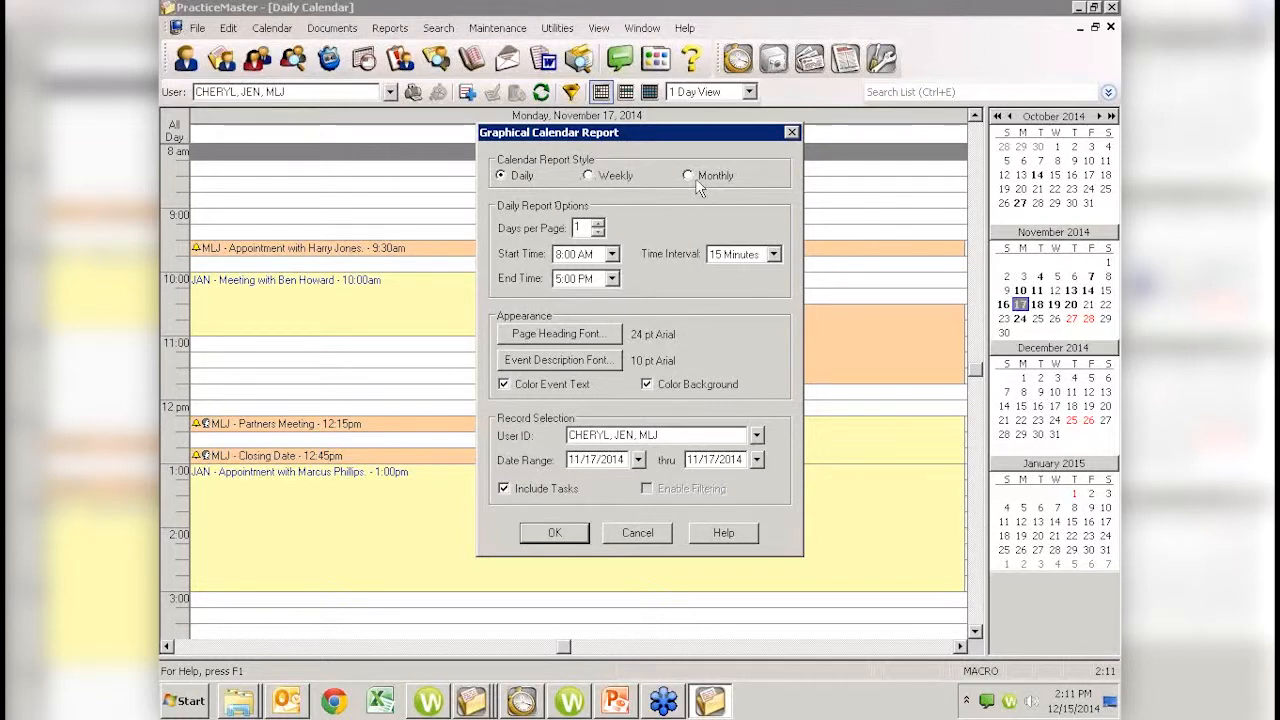
click(637, 532)
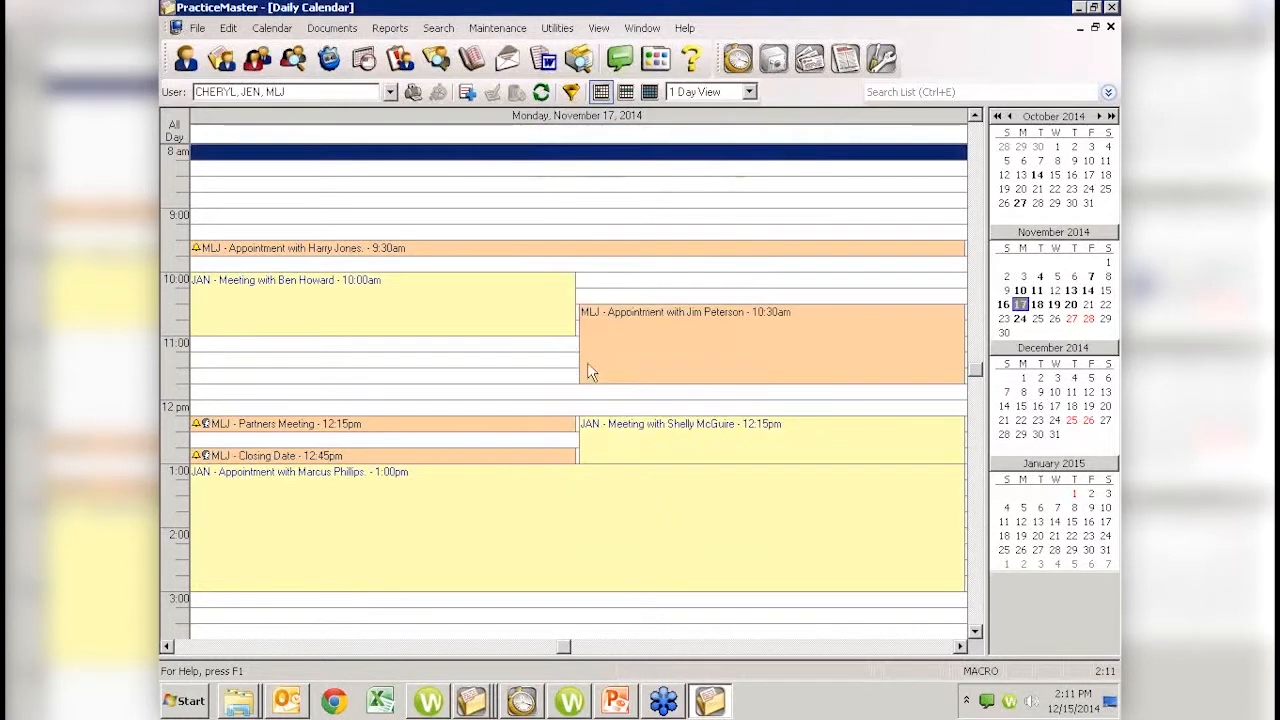
Step: Show the calendar by month and look through all appointments listed on November 17
click(649, 96)
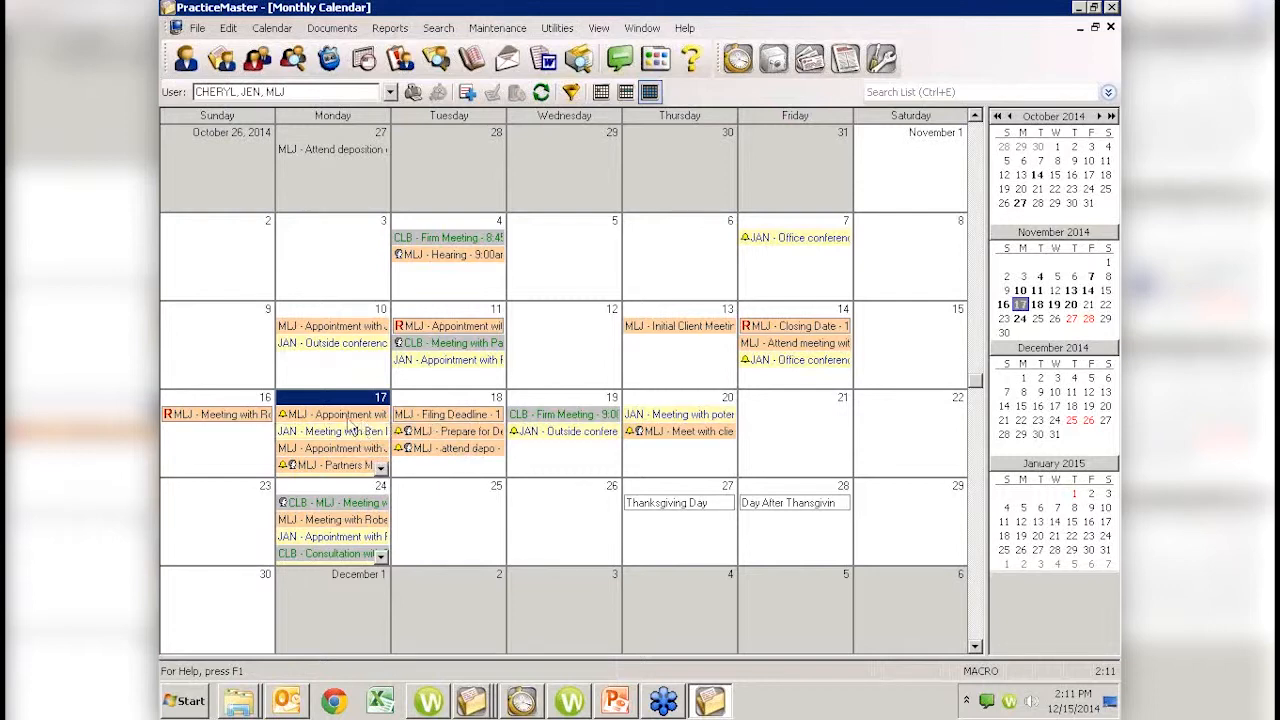
click(380, 469)
click(380, 469)
click(380, 469)
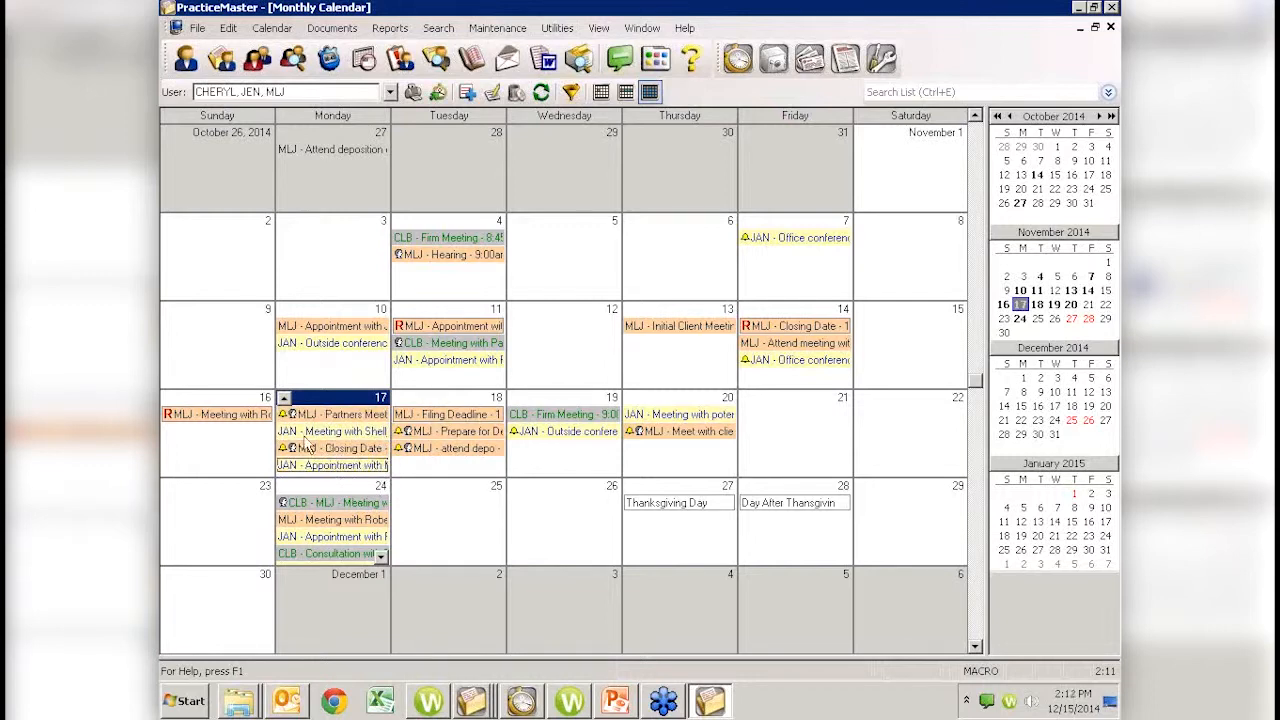
click(284, 398)
click(284, 398)
click(284, 398)
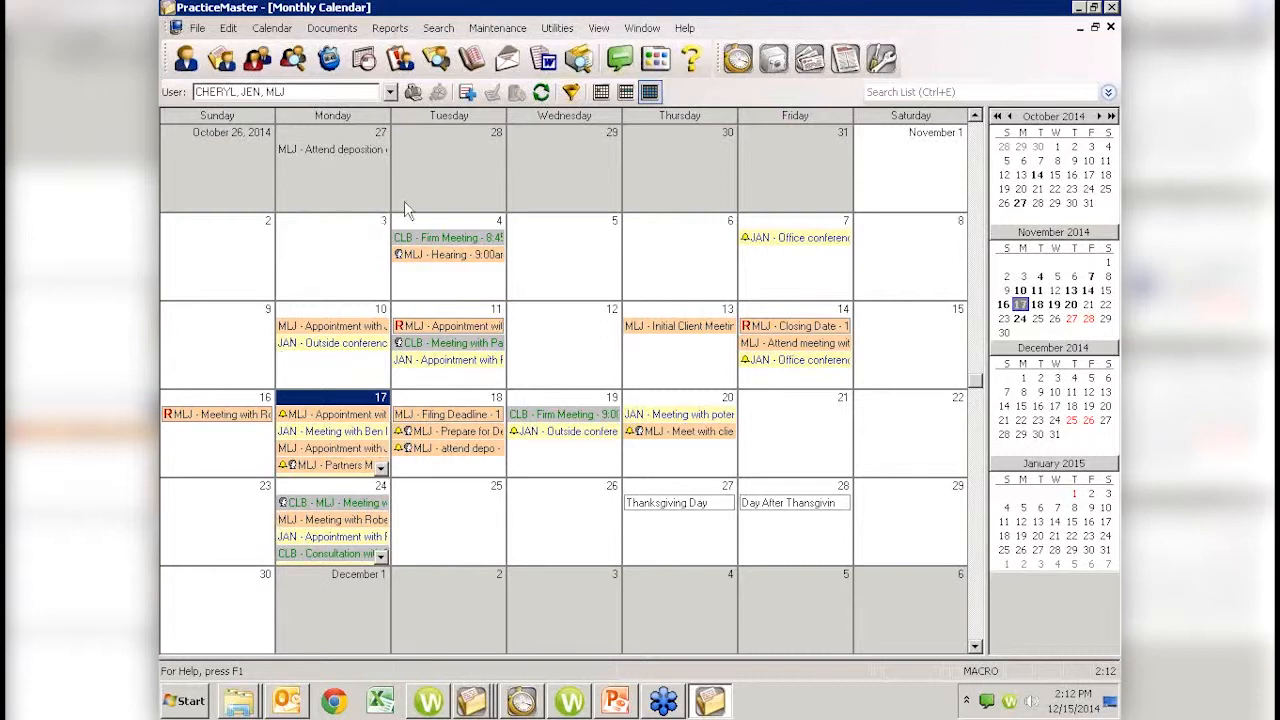
Step: Compare the Monthly, Weekly and Daily report styles in the monthly calendar's print options, and cancel without printing
click(197, 28)
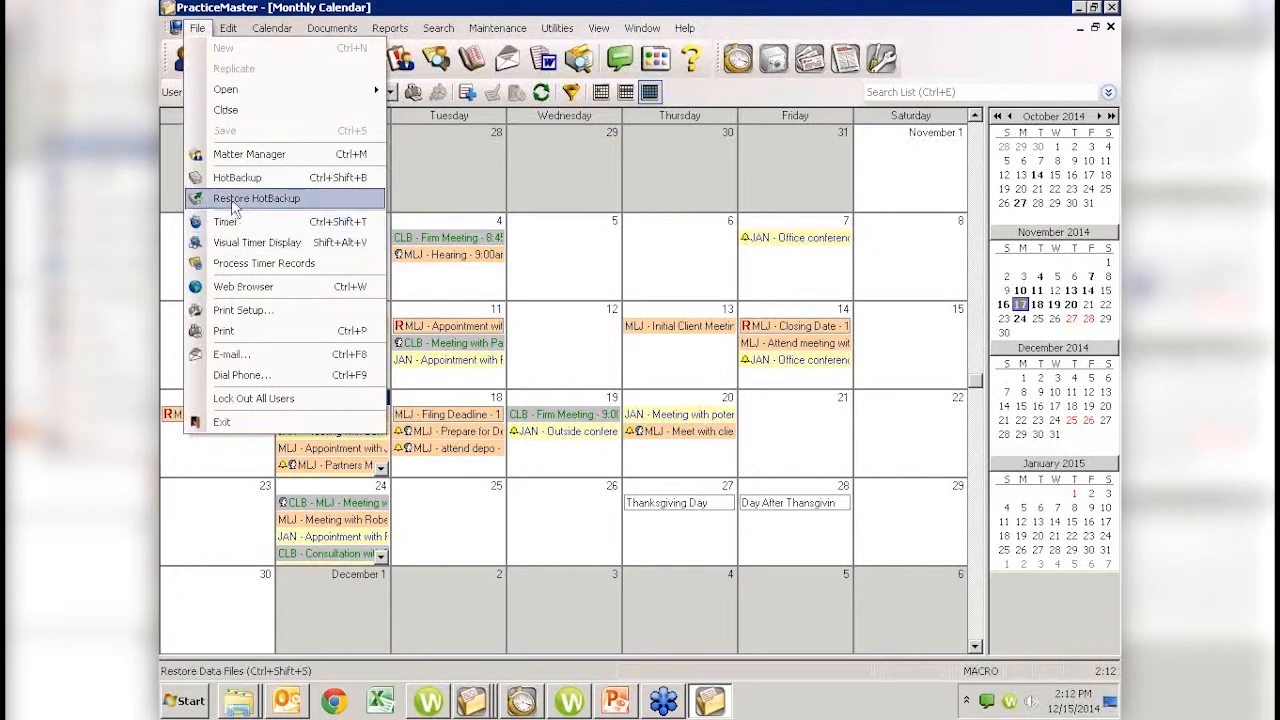
click(222, 330)
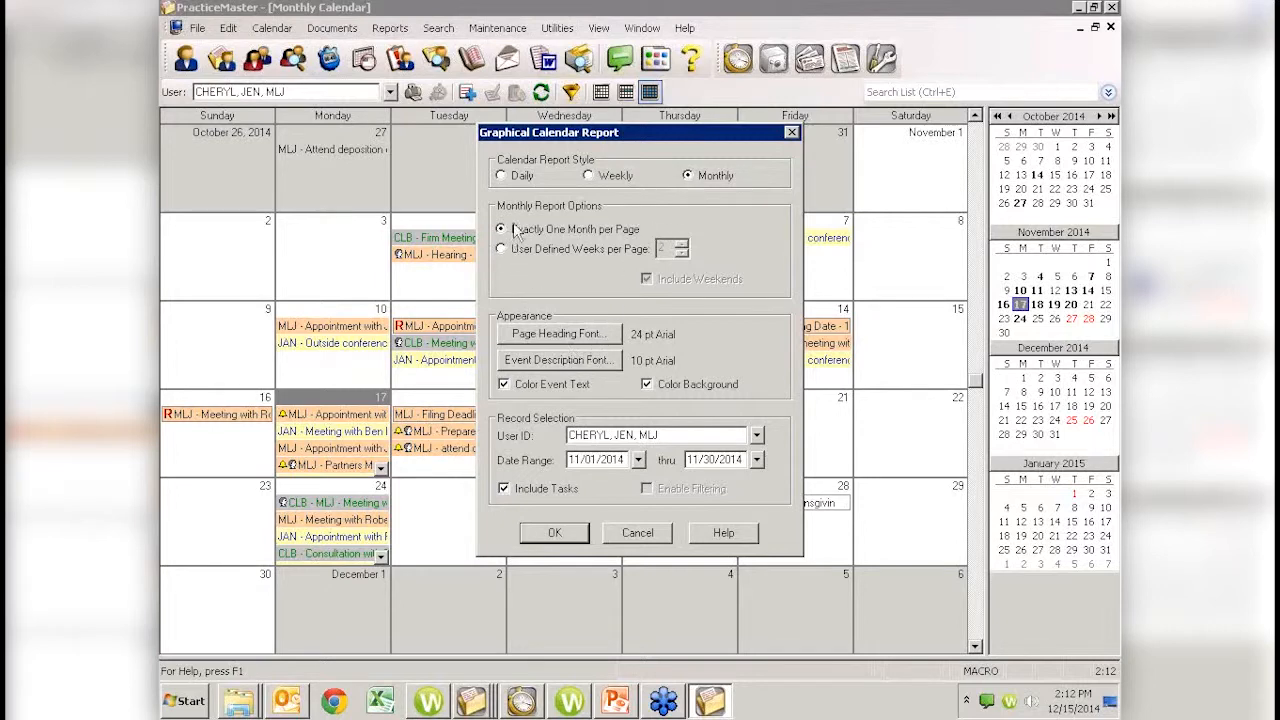
click(588, 176)
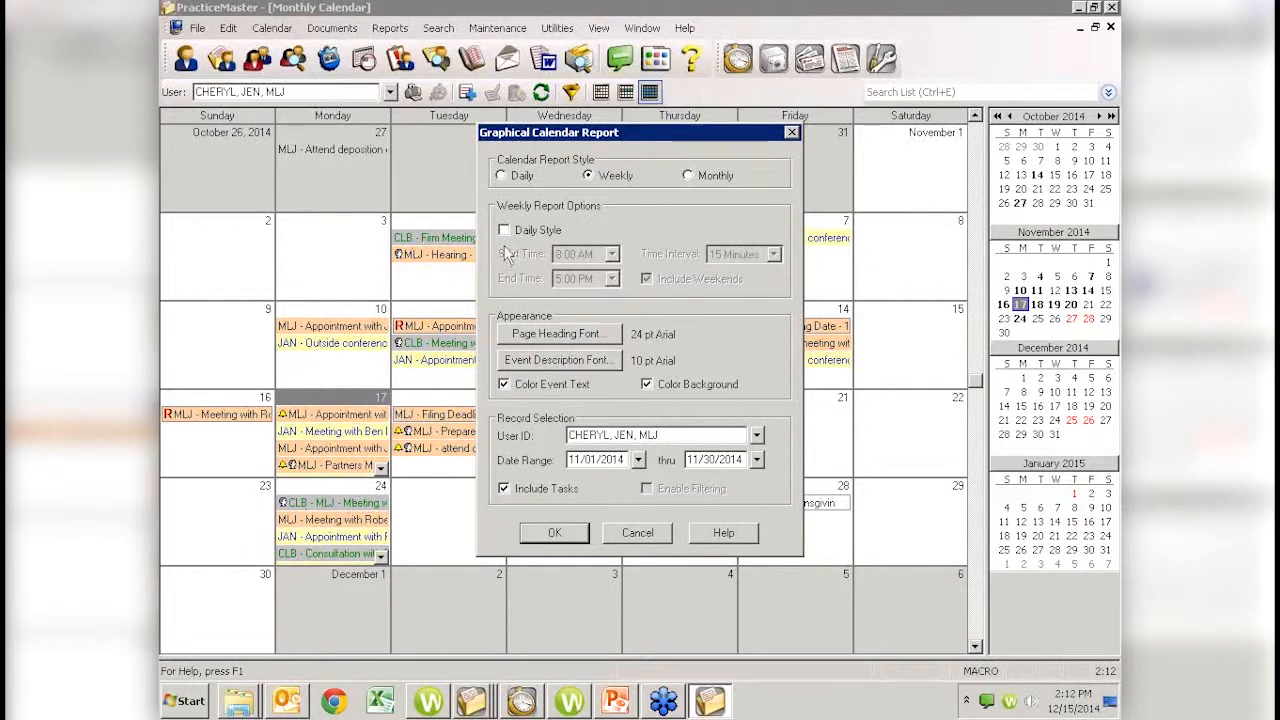
click(501, 176)
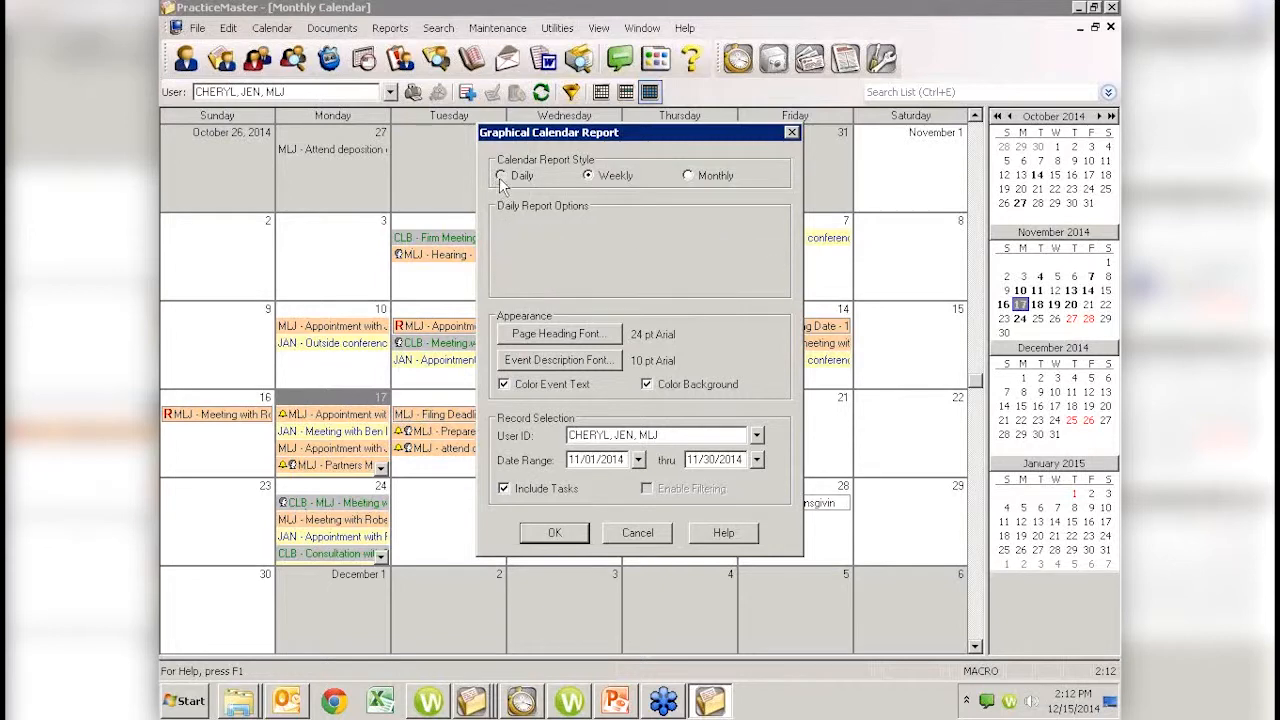
click(588, 176)
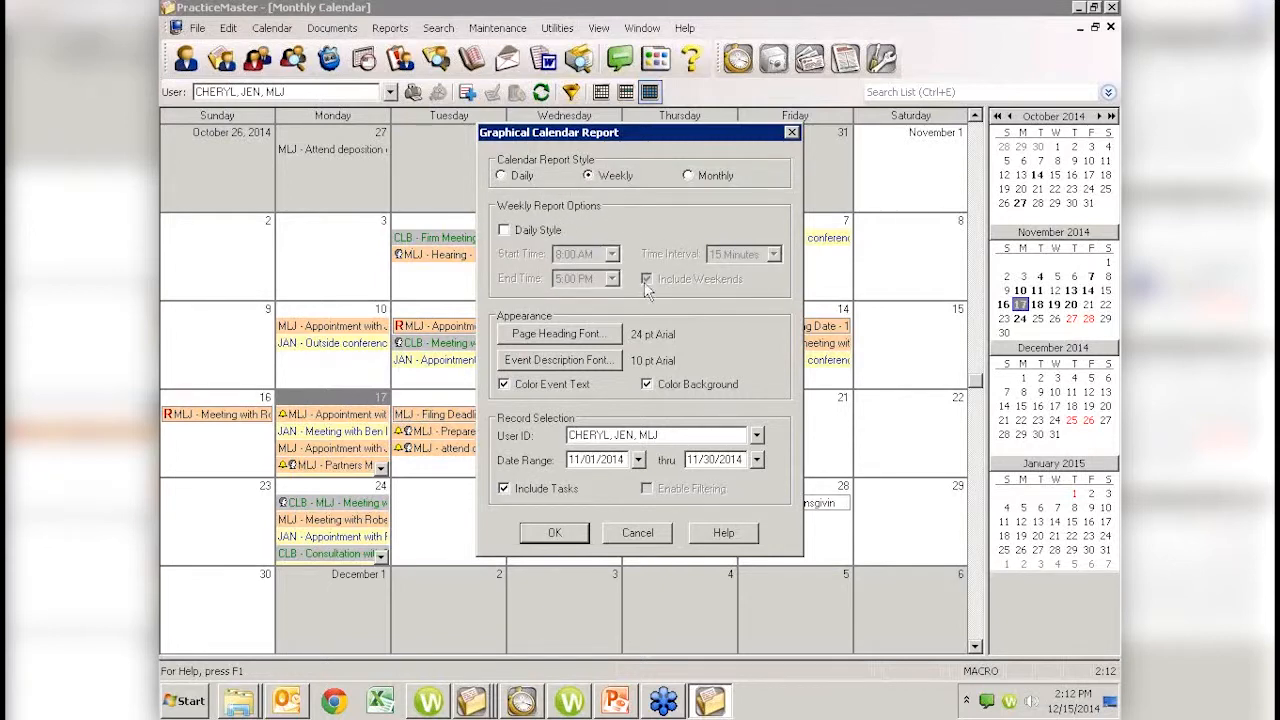
click(688, 176)
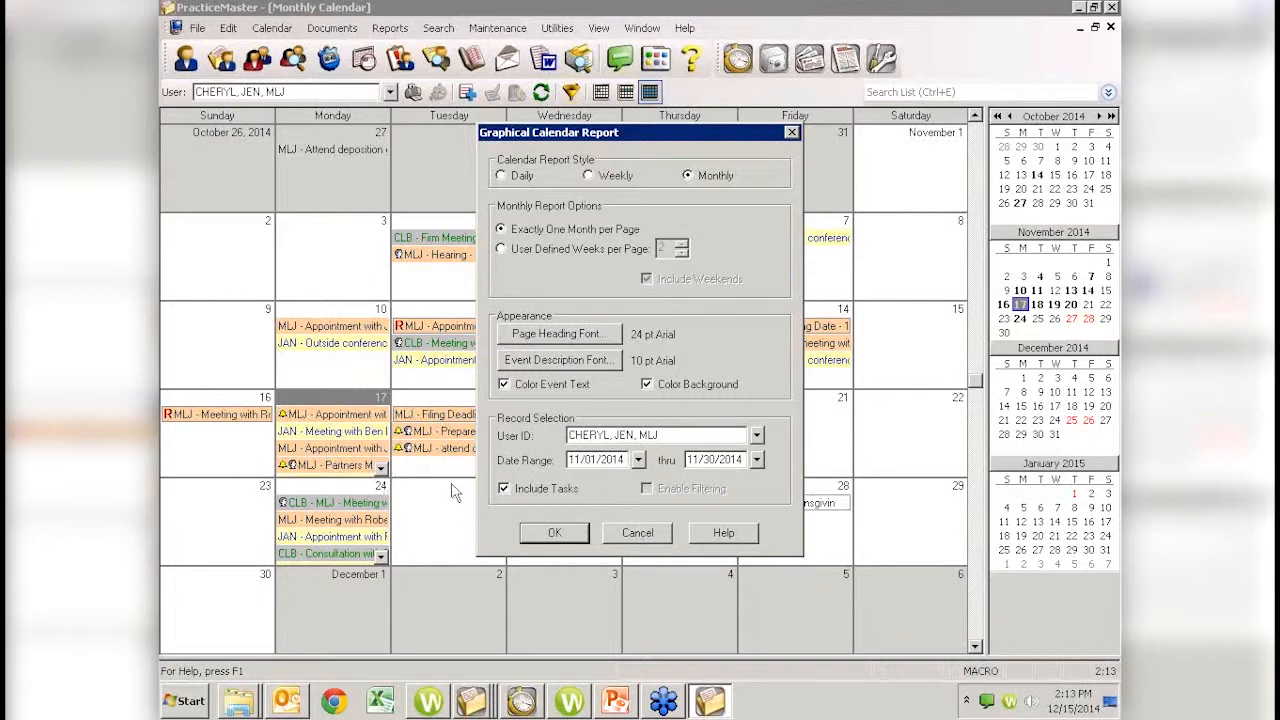
click(645, 535)
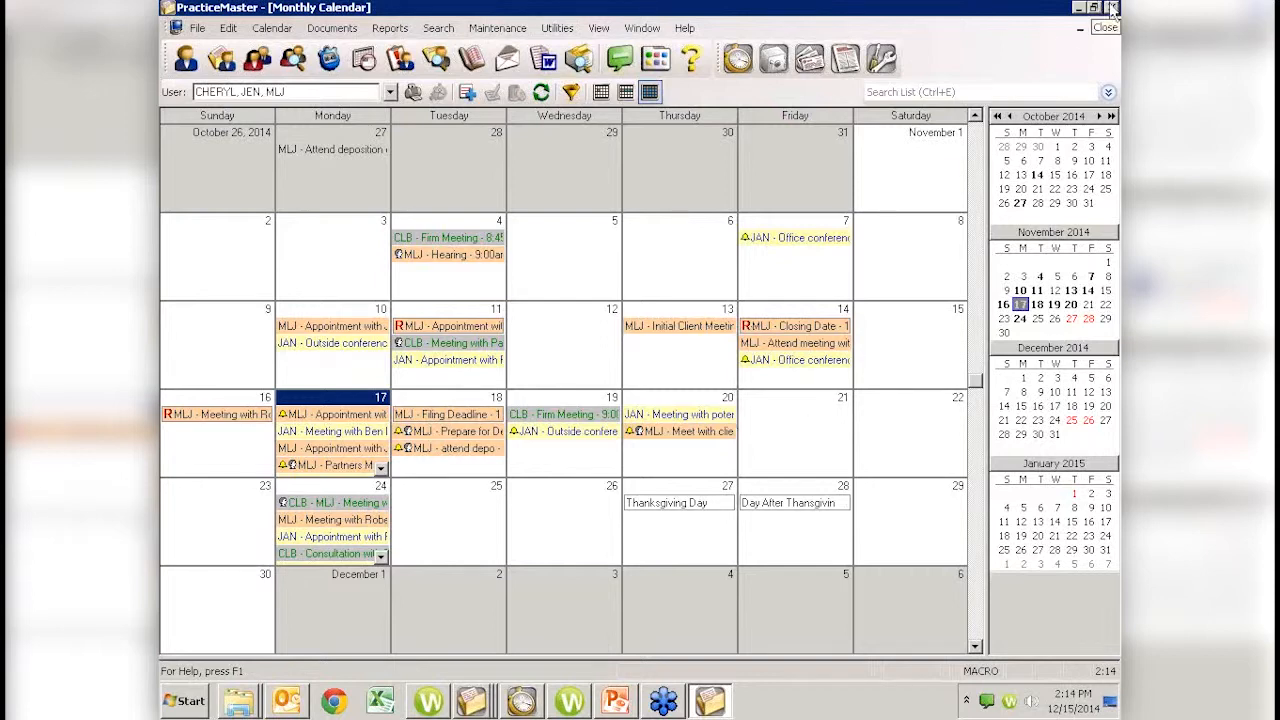
Step: Exit PracticeMaster without viewing the alarms, restart it from Tabs3, and accept the sample data notice
click(1111, 8)
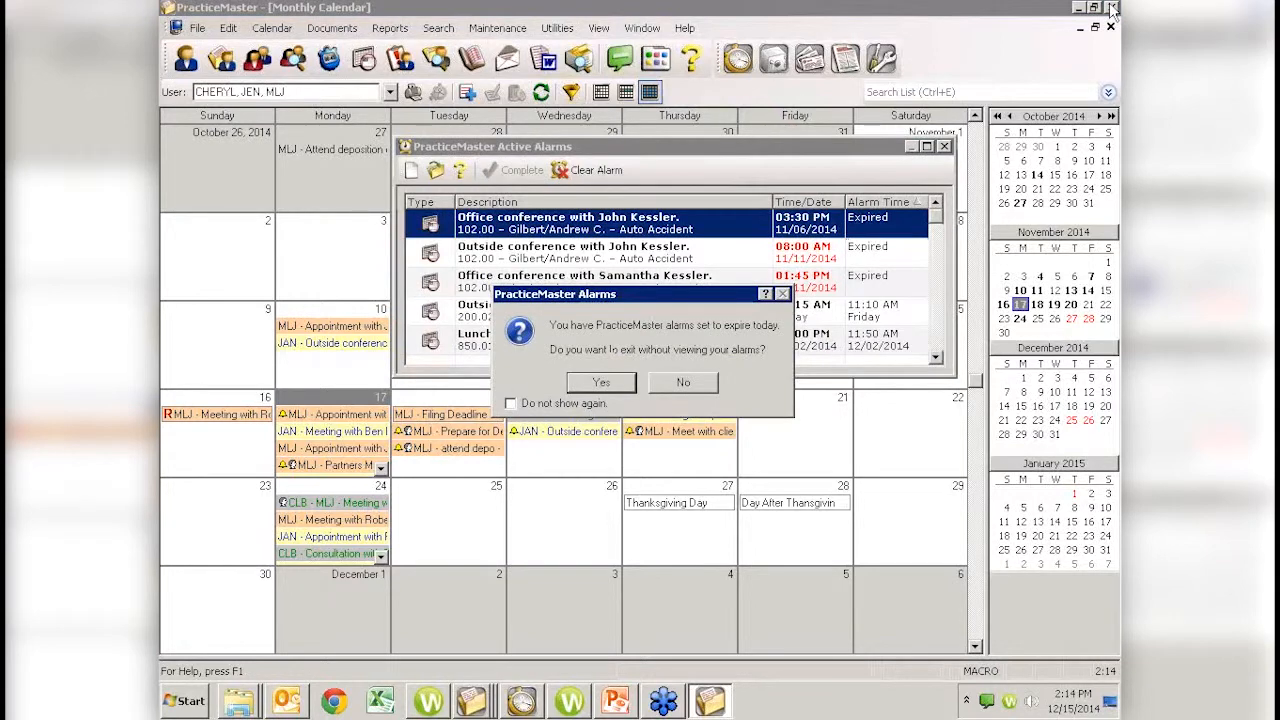
click(601, 383)
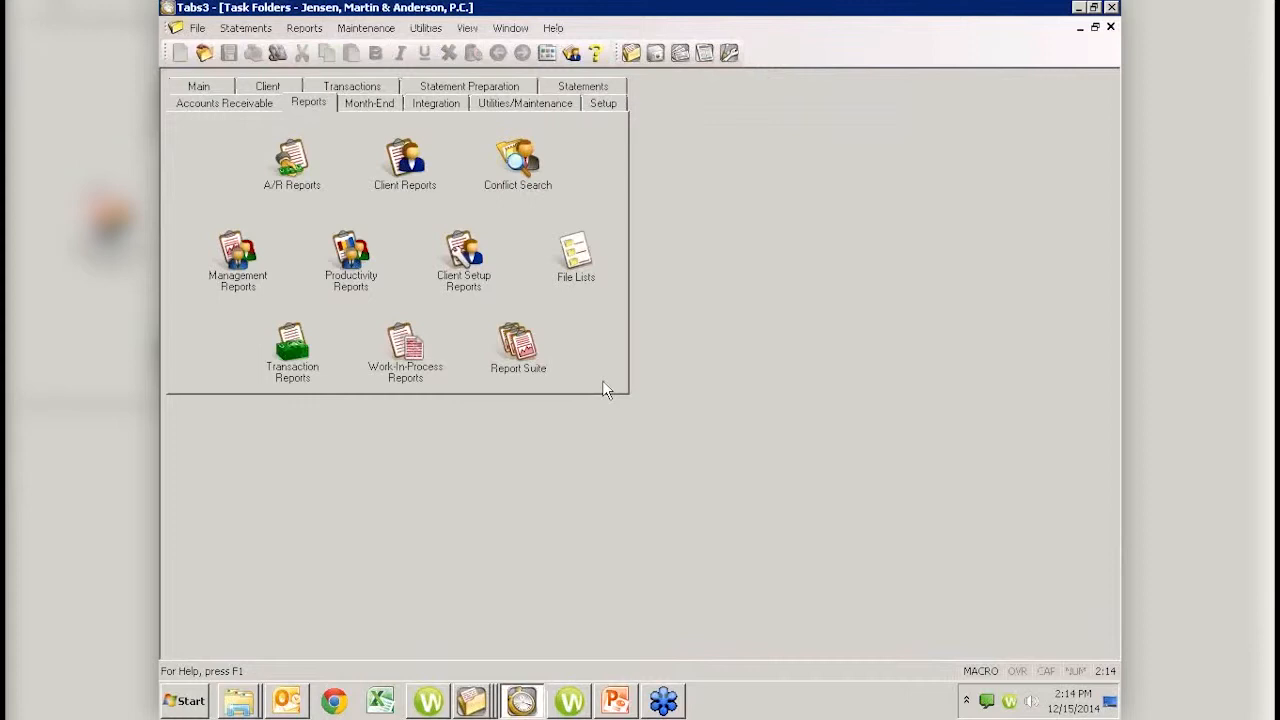
click(632, 53)
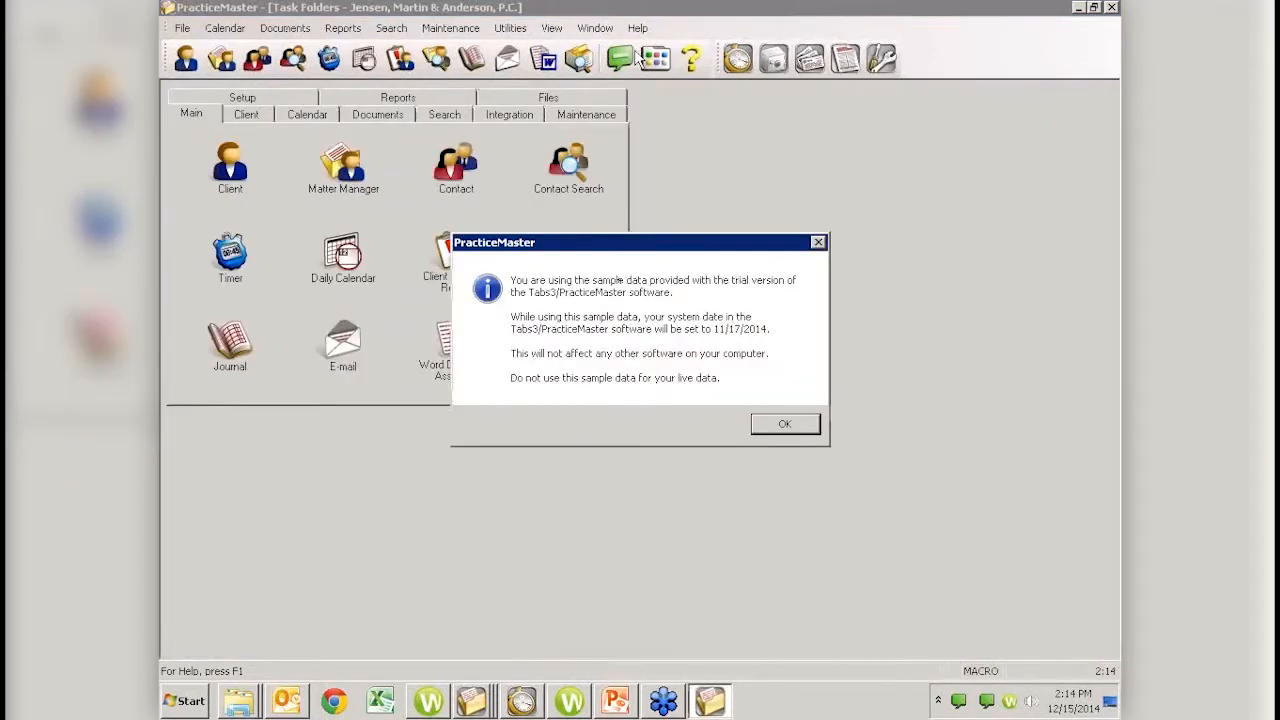
click(785, 424)
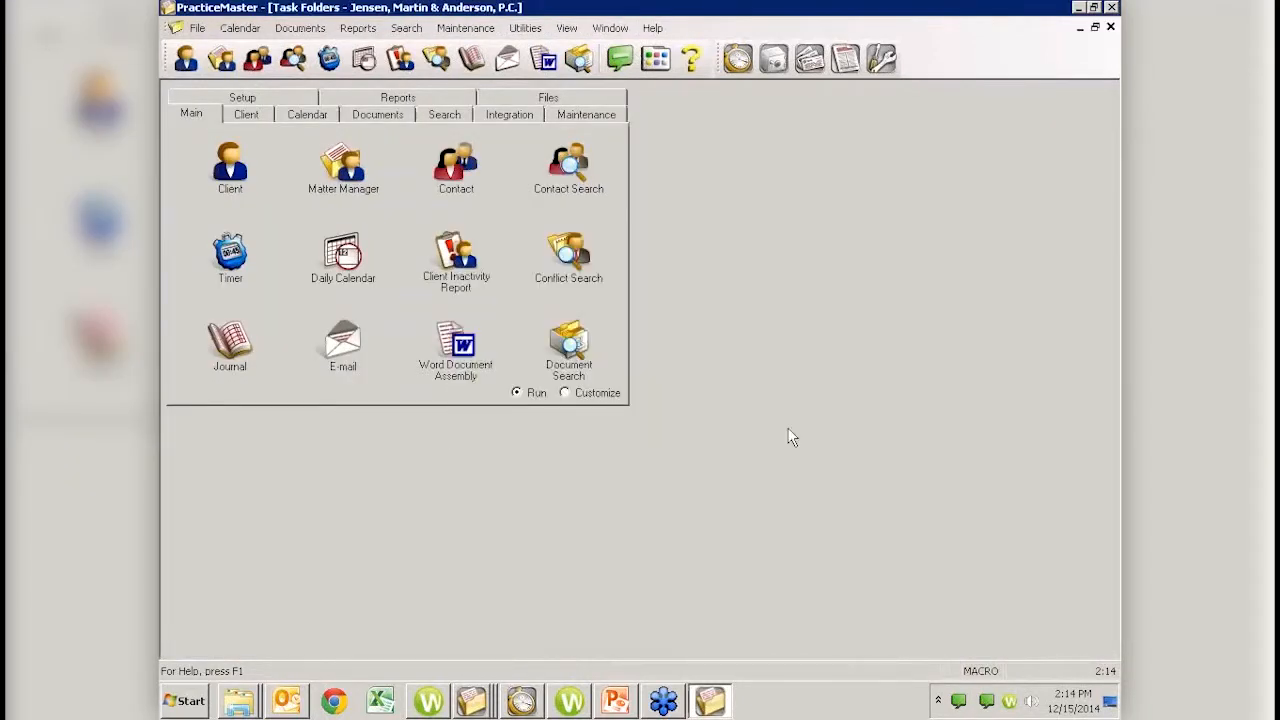
Step: Open the client list and minimize the Alarm Notification window
click(248, 180)
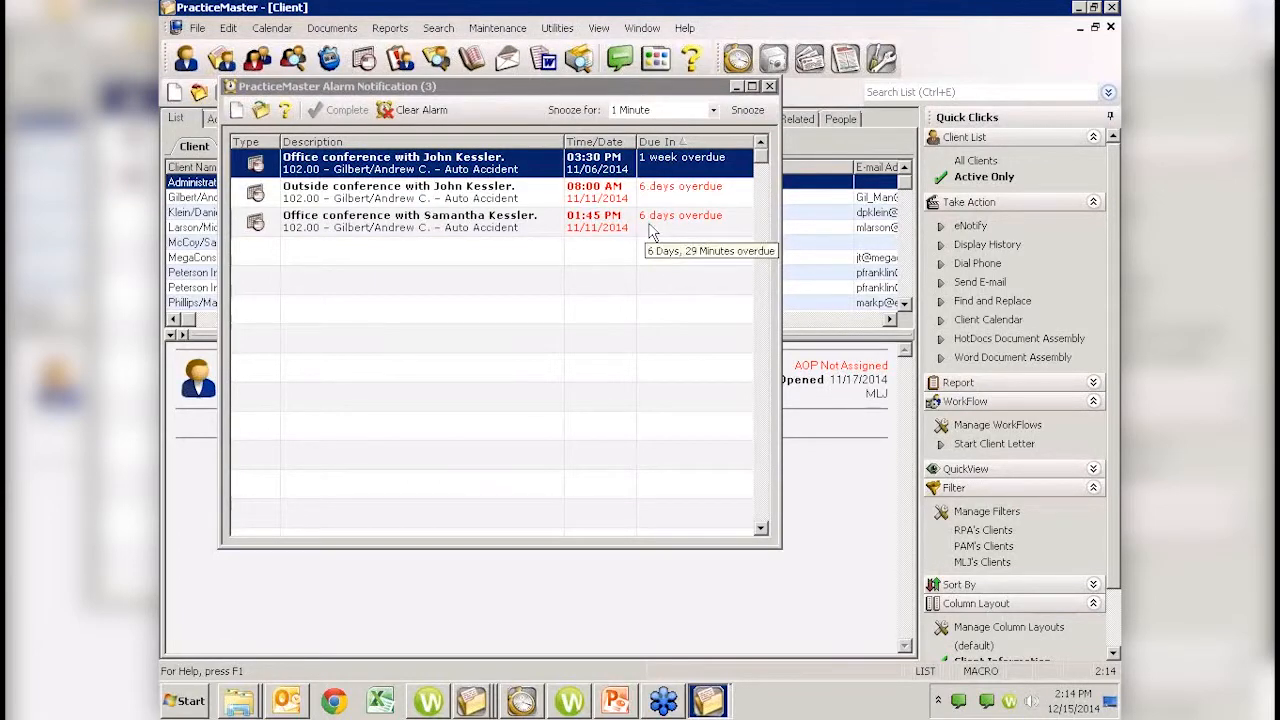
click(734, 86)
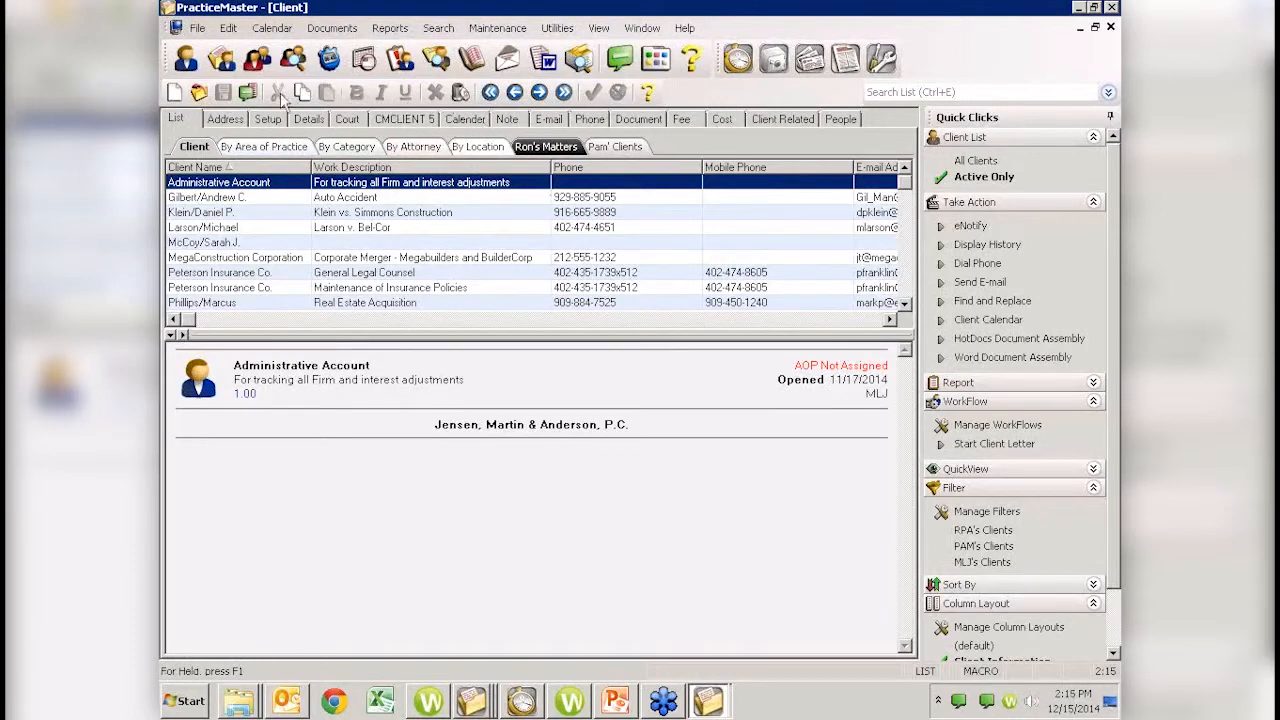
Step: Create an 11:45 AM event in the daily calendar for November 17, entering a meeting description with the attendee's name and a single user's ID
click(364, 60)
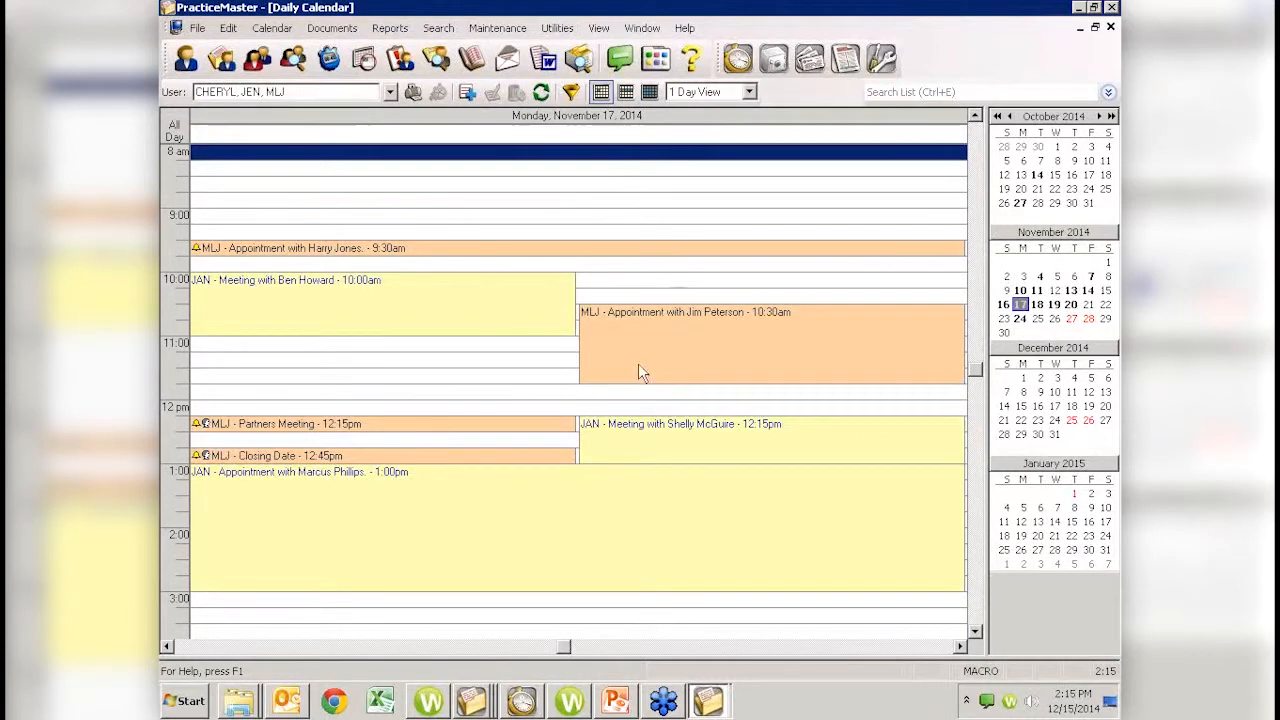
click(475, 393)
double_click(475, 397)
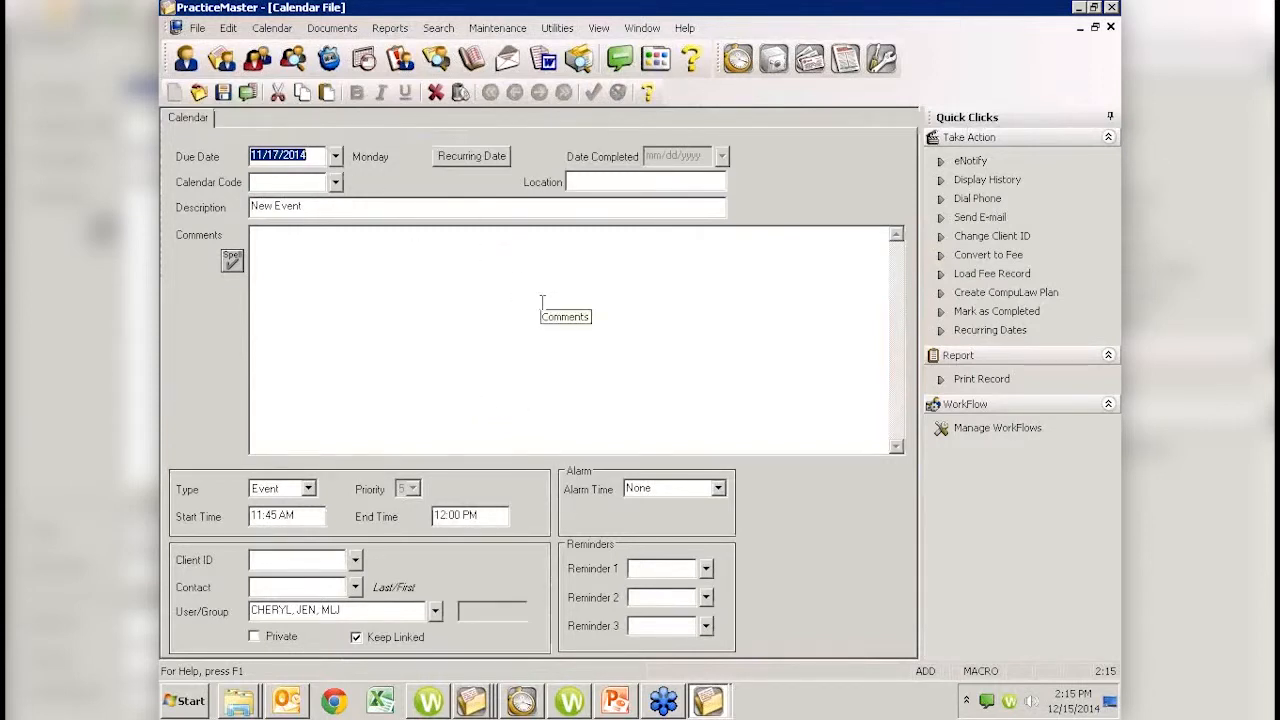
key(Tab)
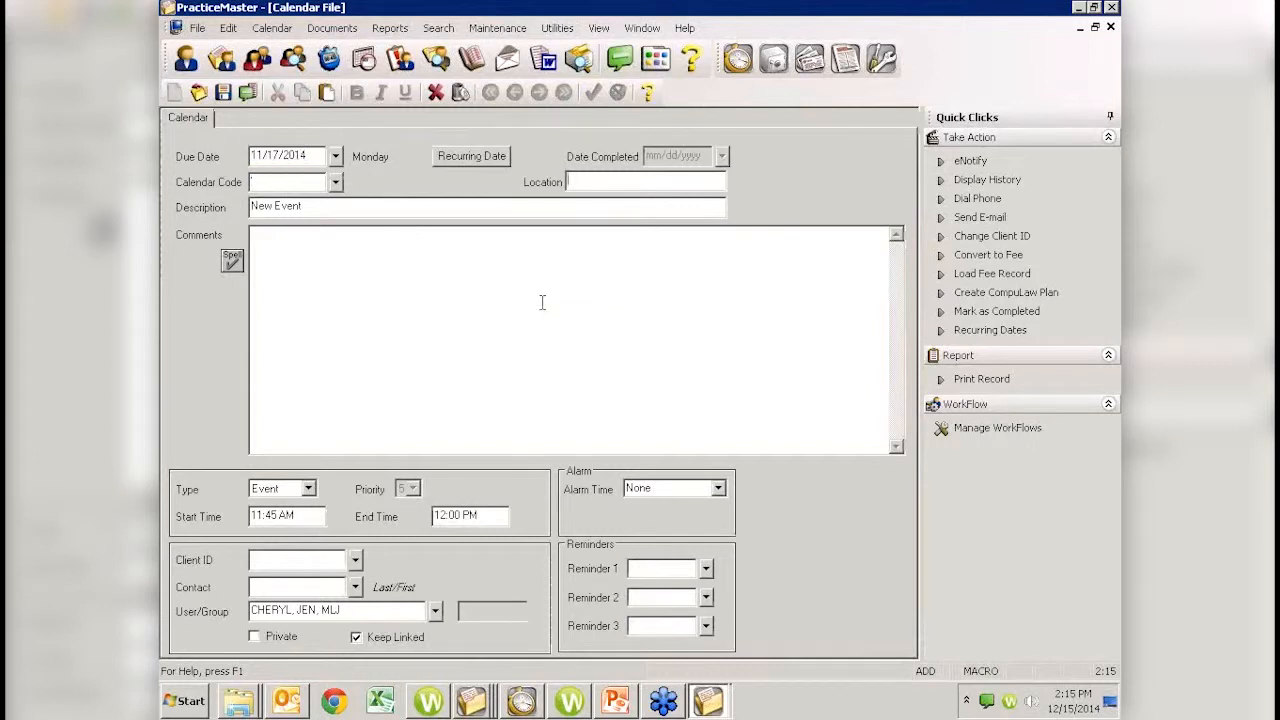
key(Tab)
text(Meet with Mary Jo)
key(Tab)
key(Tab)
key(Tab)
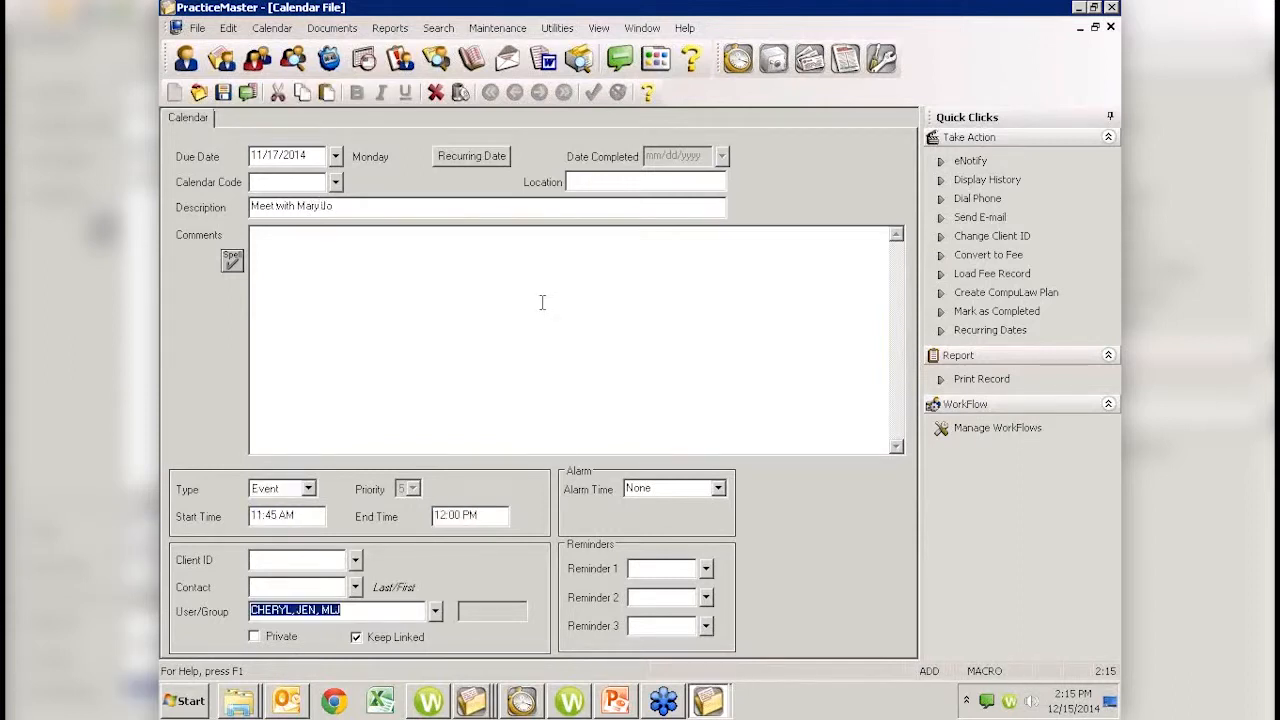
text(RON)
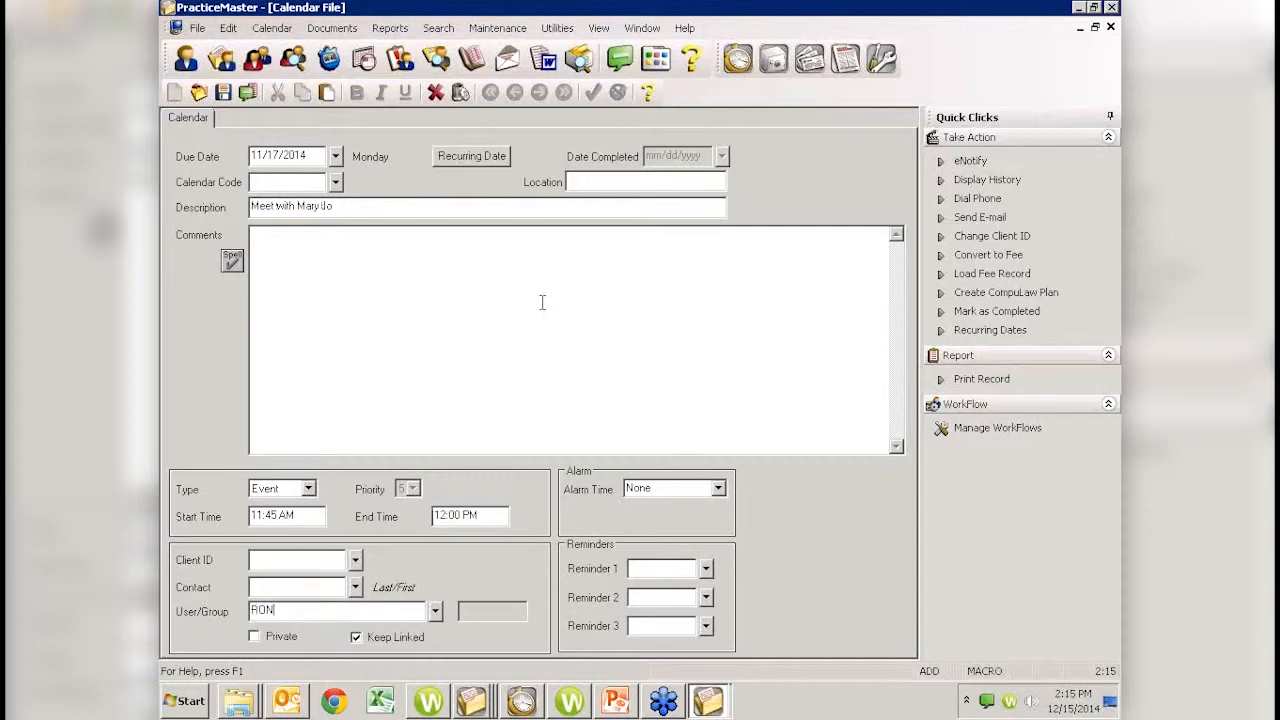
Step: Set the new event's alarm time to 0 Minutes and look over the preset alarm times
key(Tab)
text(0)
click(718, 488)
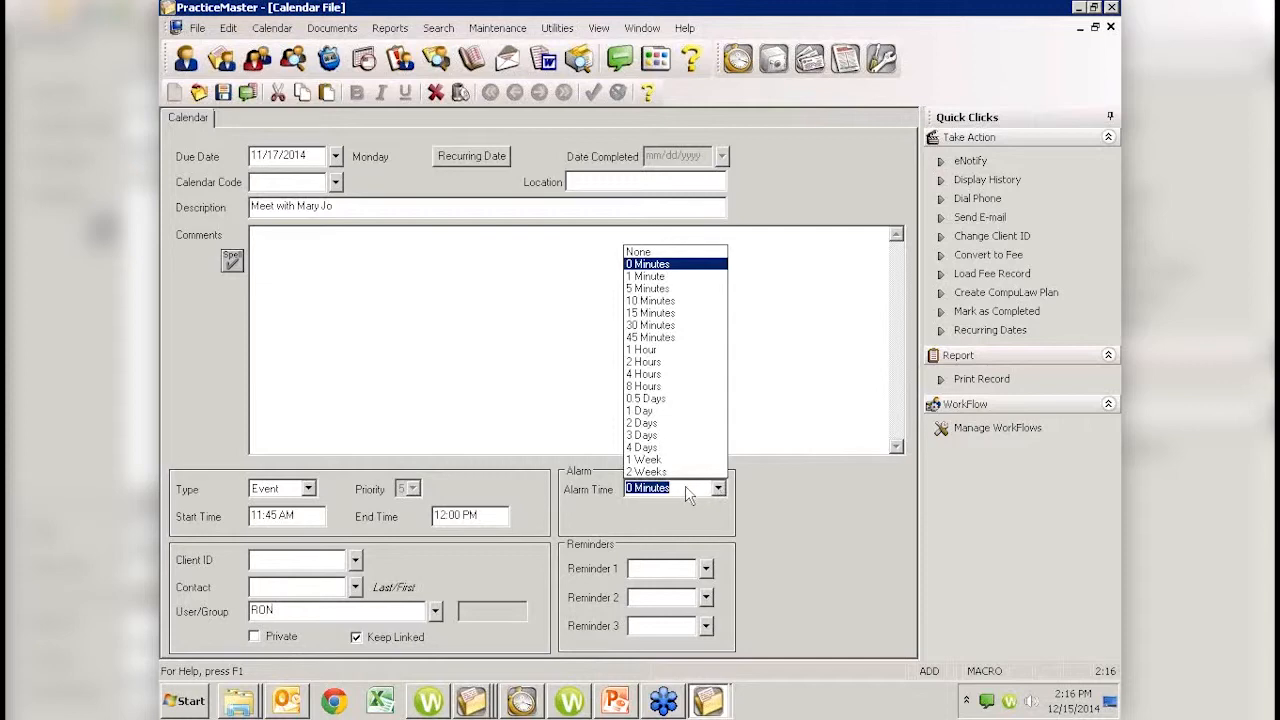
click(570, 490)
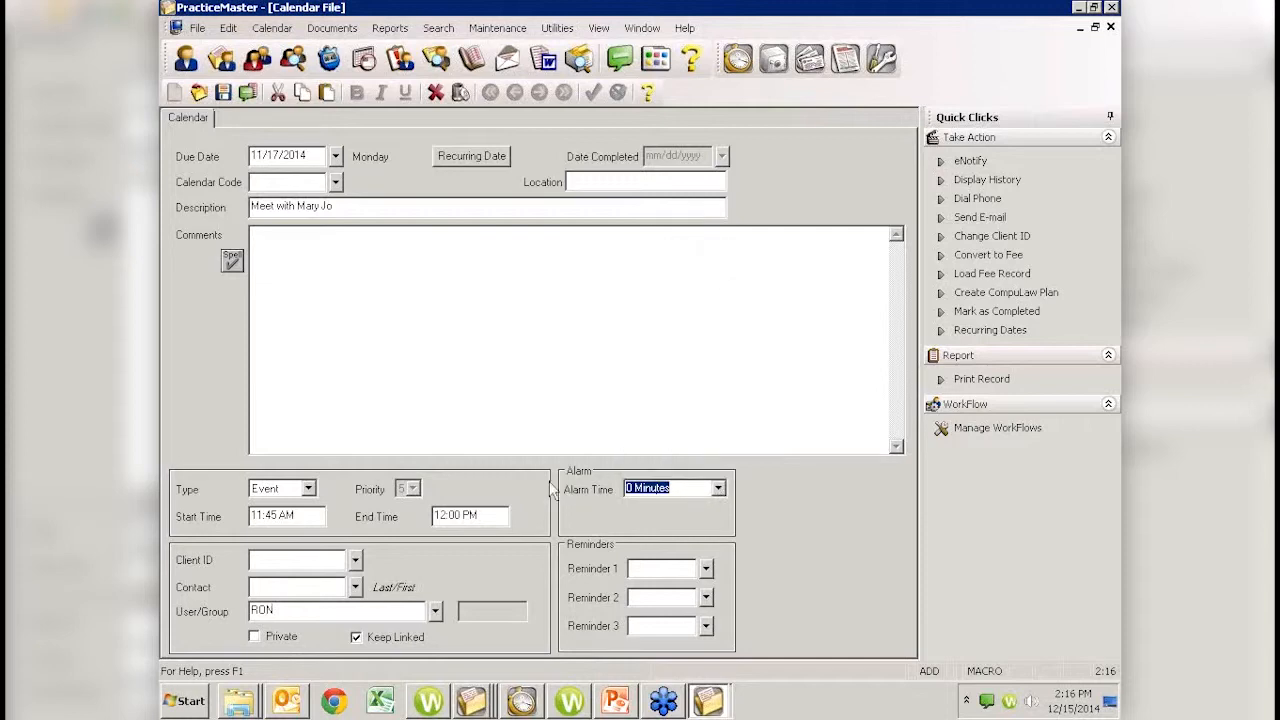
Step: Try custom alarm times of 1.5 days and 3 weeks for the new event
text(1.5)
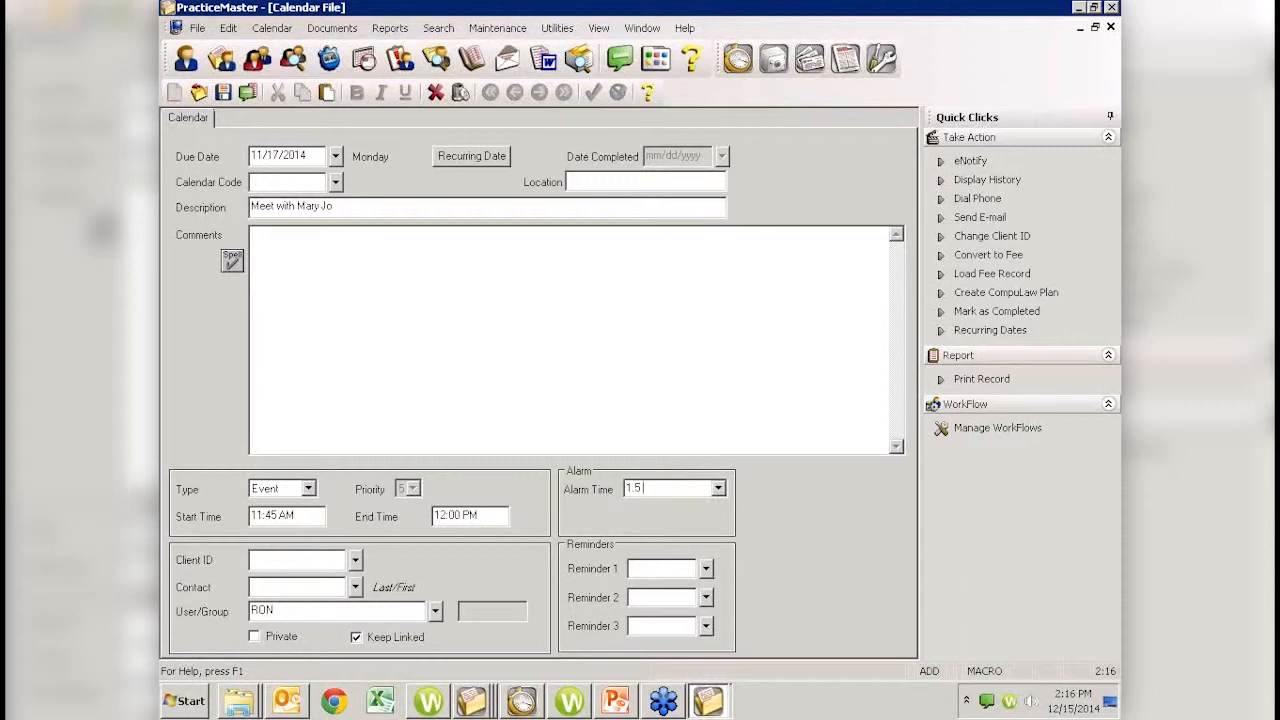
text( days)
key(Tab)
click(641, 488)
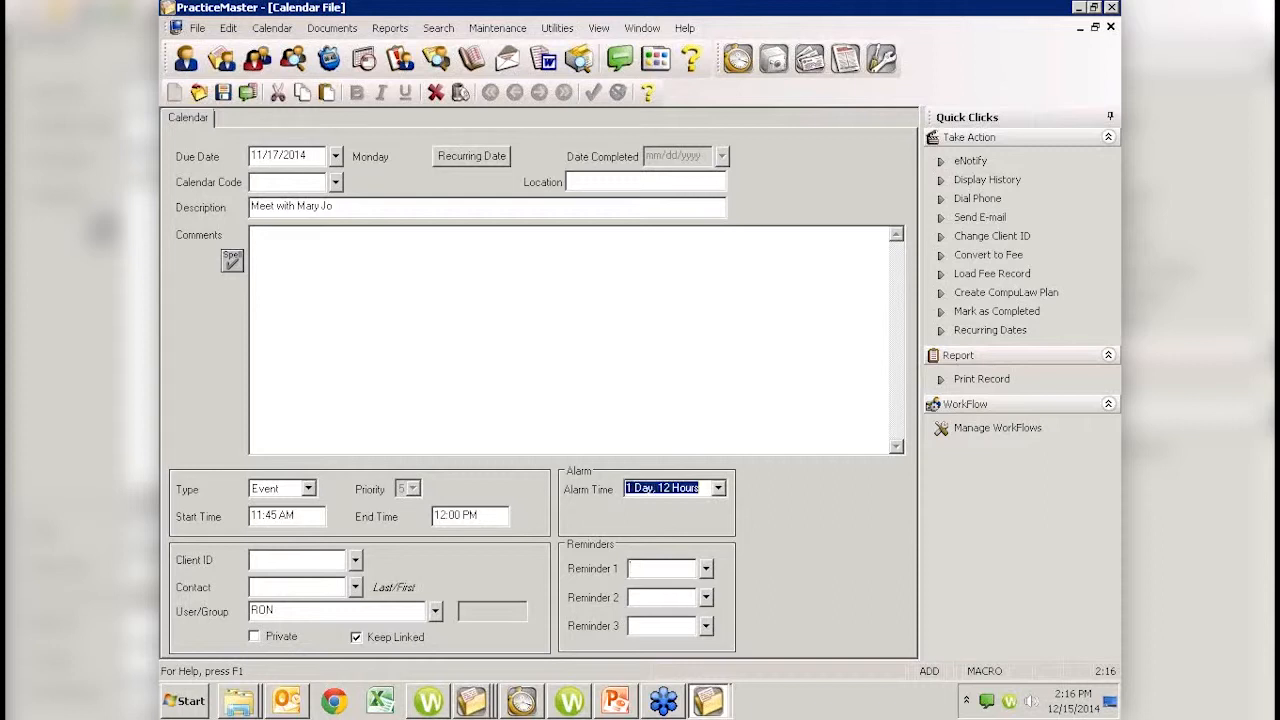
text(3 weeks)
key(Tab)
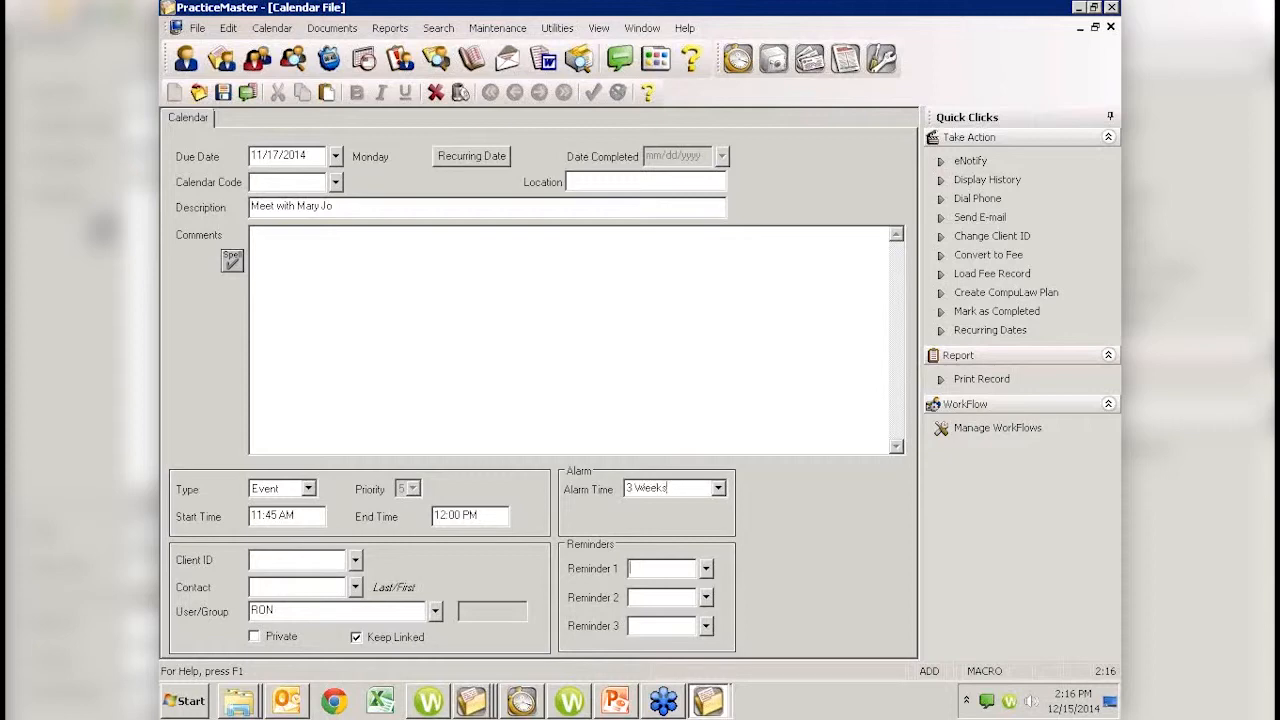
Step: Set the new event's alarm time to 15 minutes and save the event
click(666, 488)
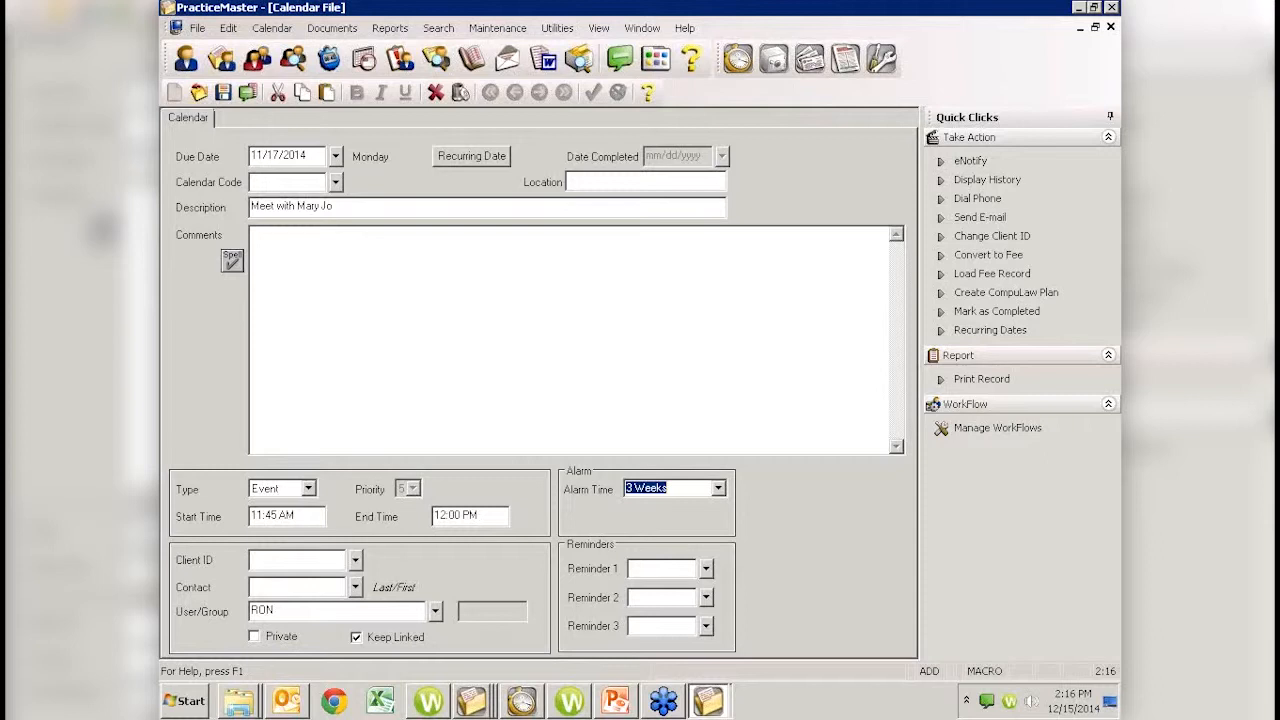
text(0)
key(BackSpace)
text(15 min)
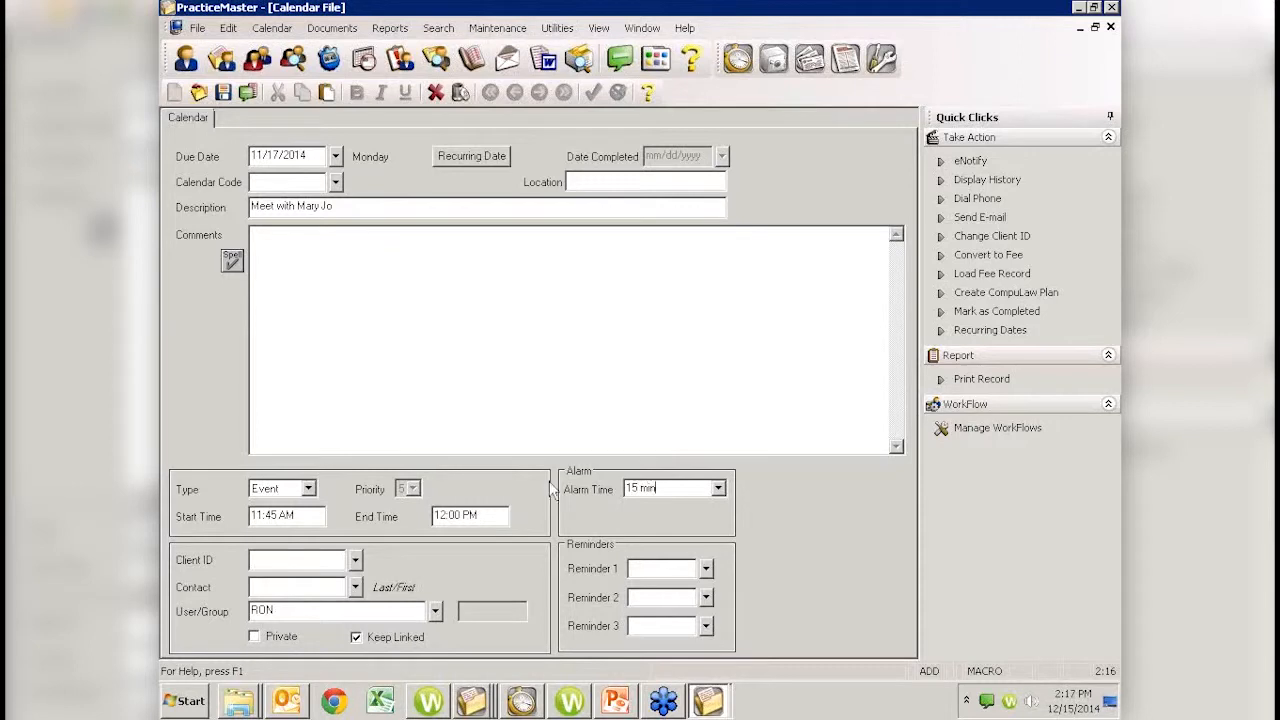
key(Tab)
key(ctrl+s)
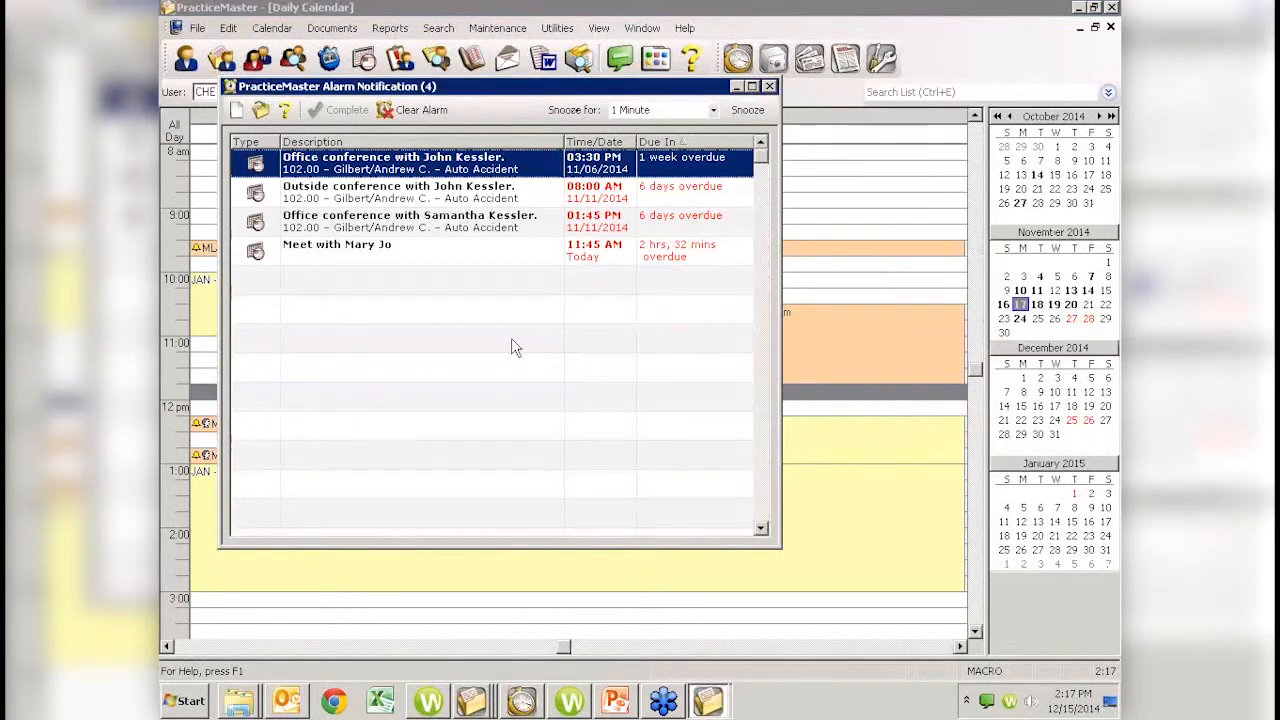
Step: Select all four alarms as a range, and select the 11:45 AM alarm together with the 8:00 AM outside conference
click(400, 262)
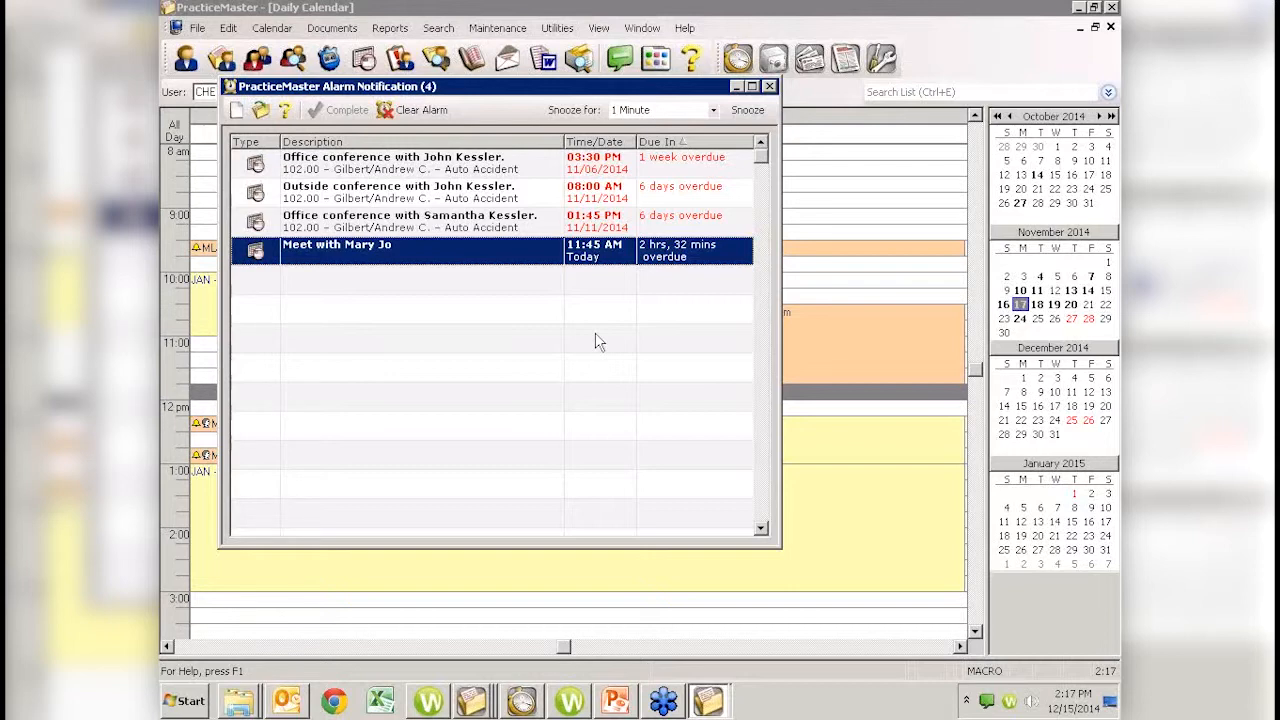
shift+click(519, 167)
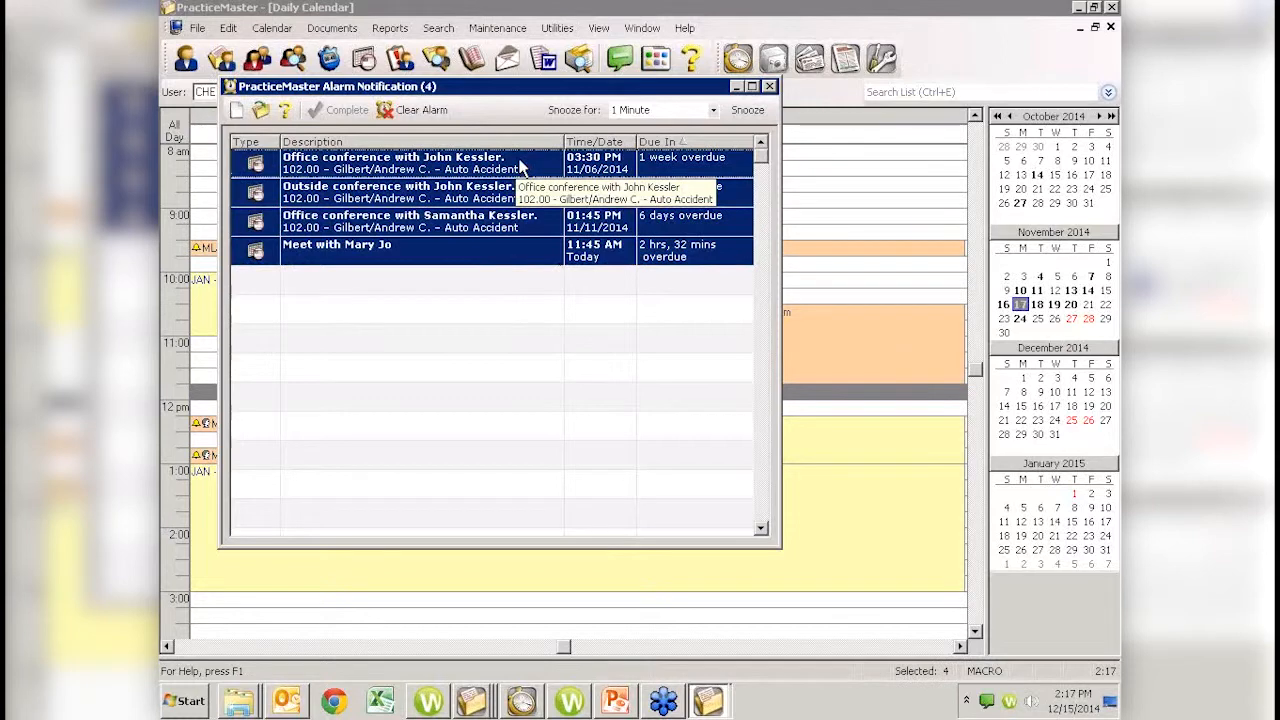
click(493, 250)
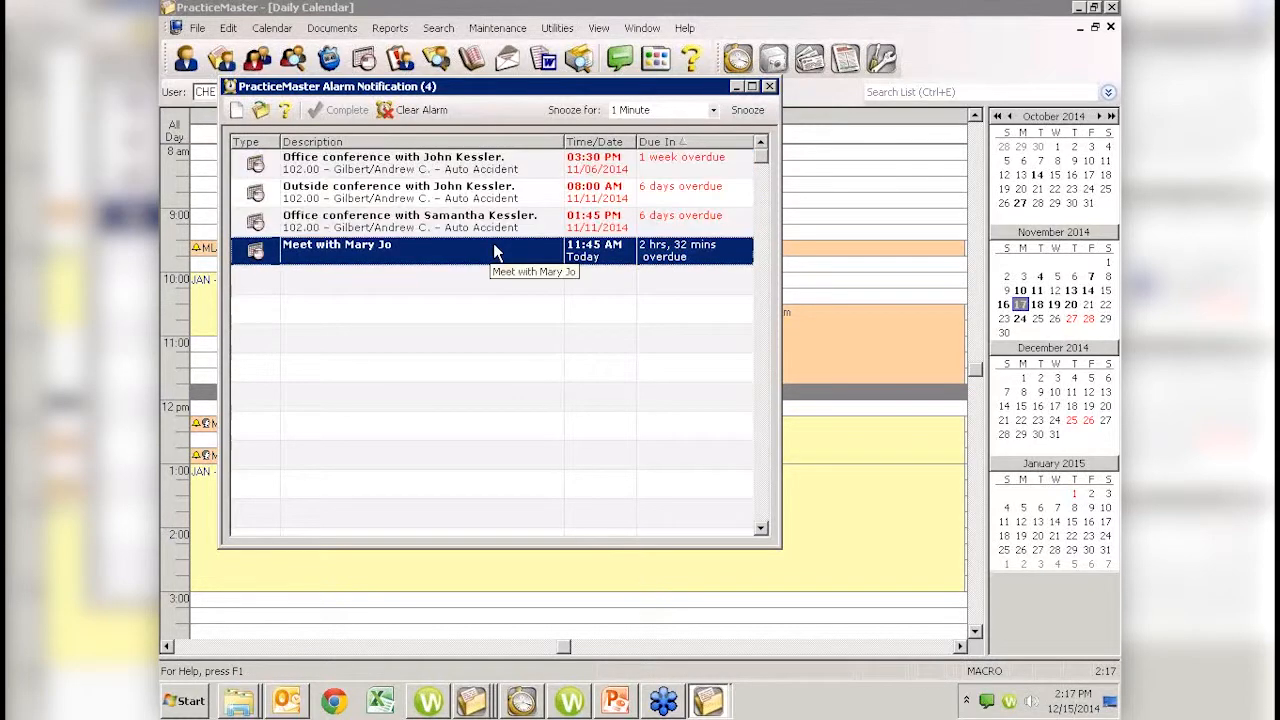
shift+click(500, 160)
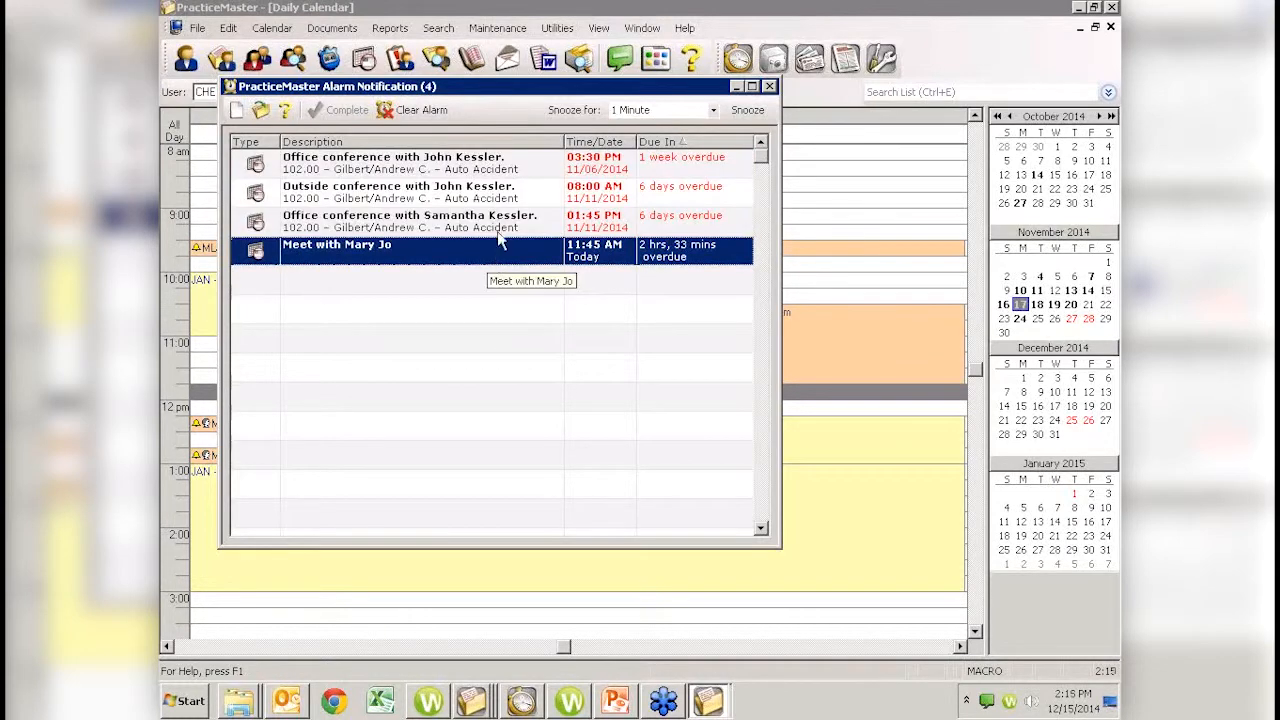
ctrl+click(506, 198)
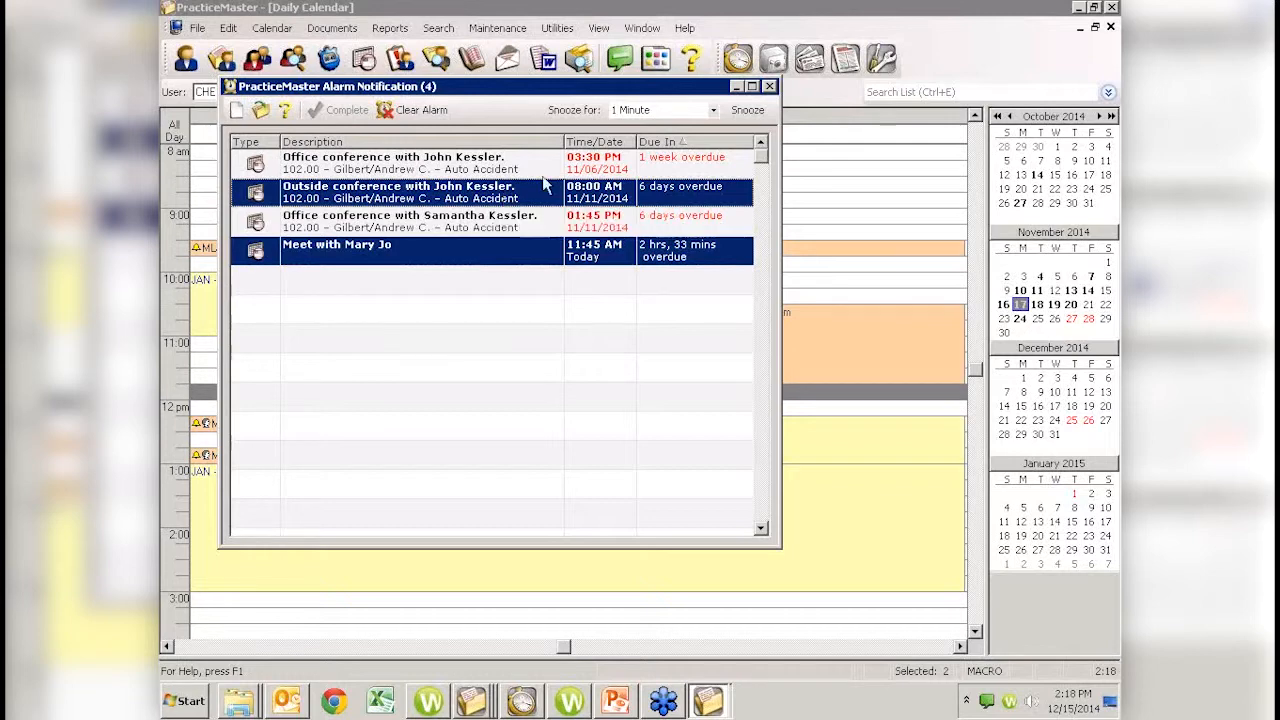
Step: Examine the available snooze durations for multiple selected alarms and for the 11:45 AM alarm alone, without snoozing
click(713, 110)
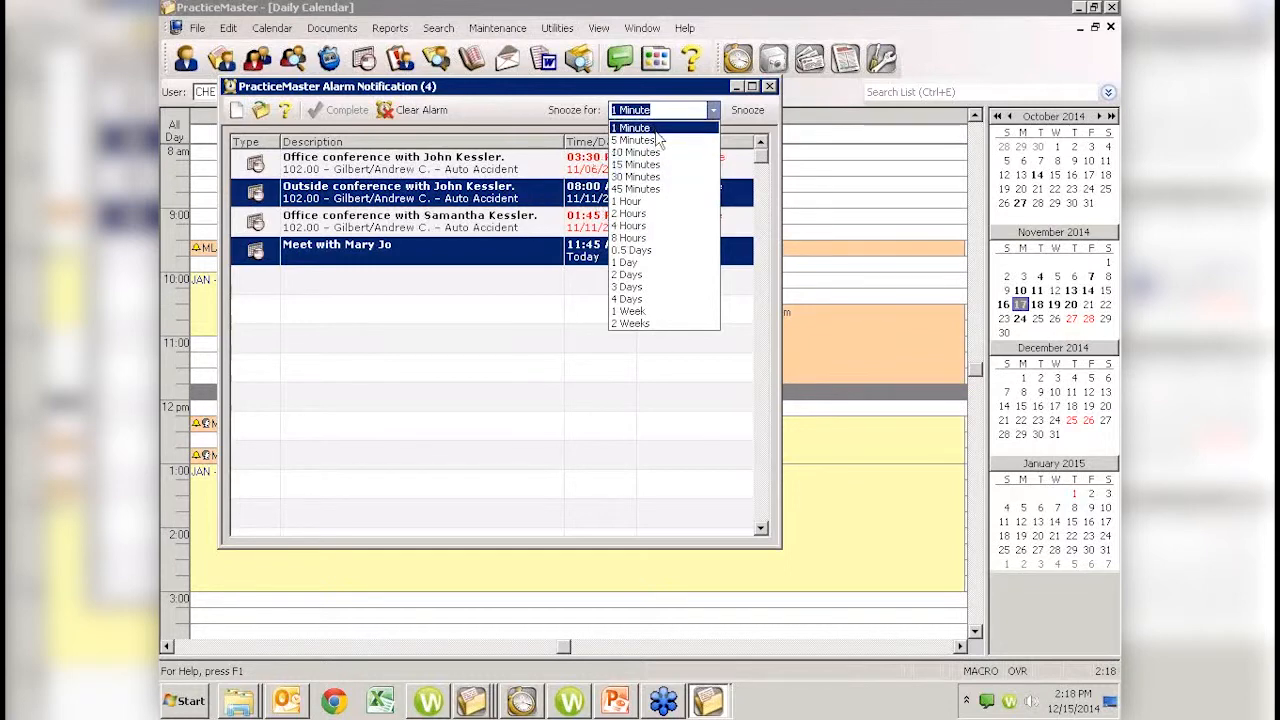
click(488, 335)
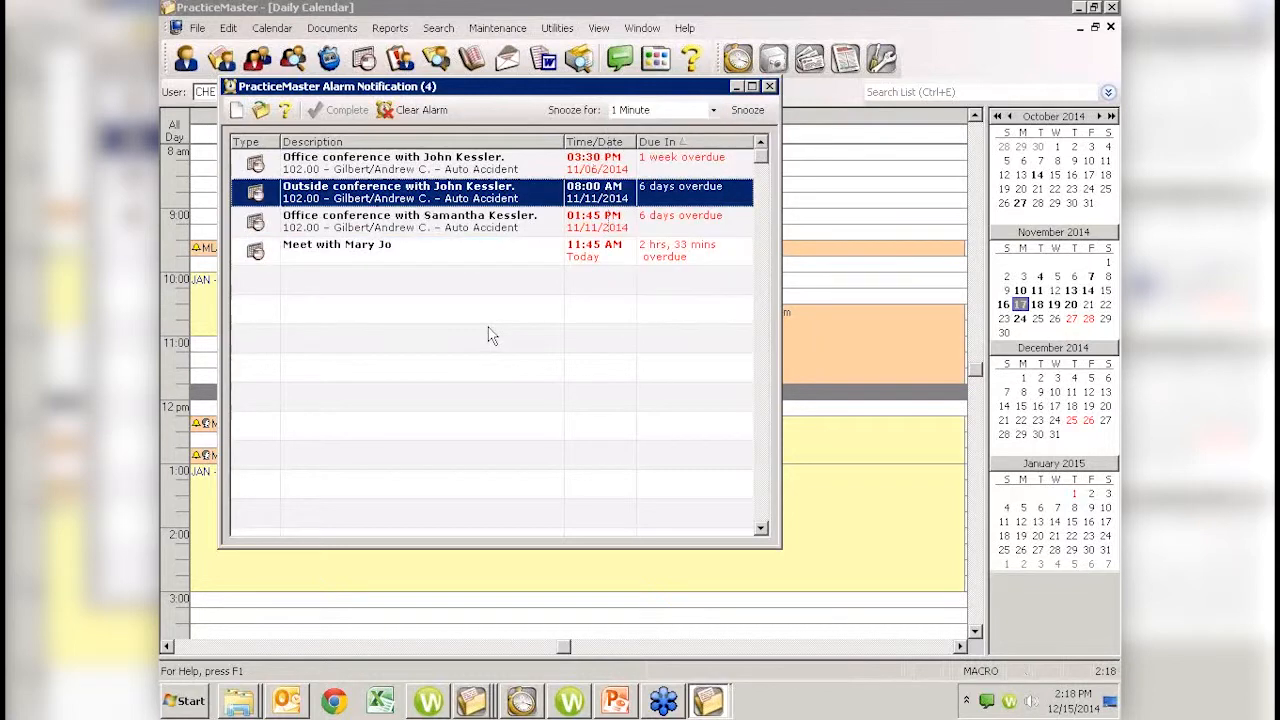
click(498, 250)
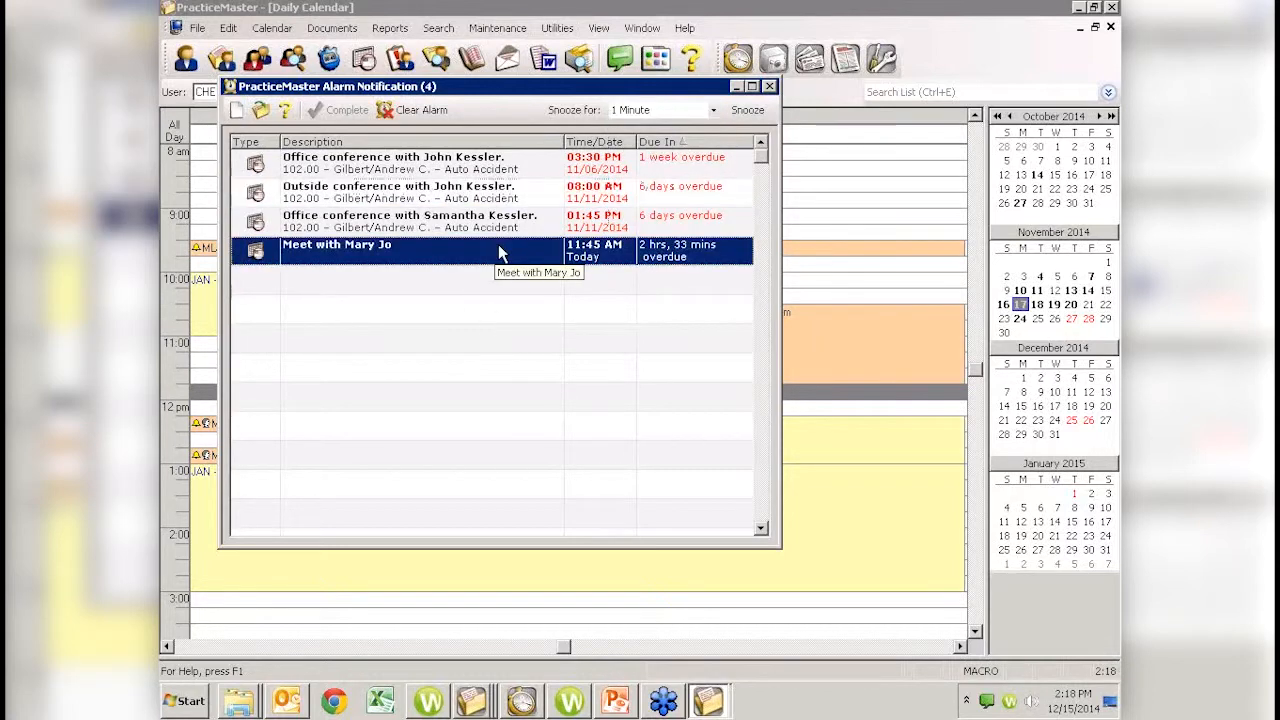
click(712, 111)
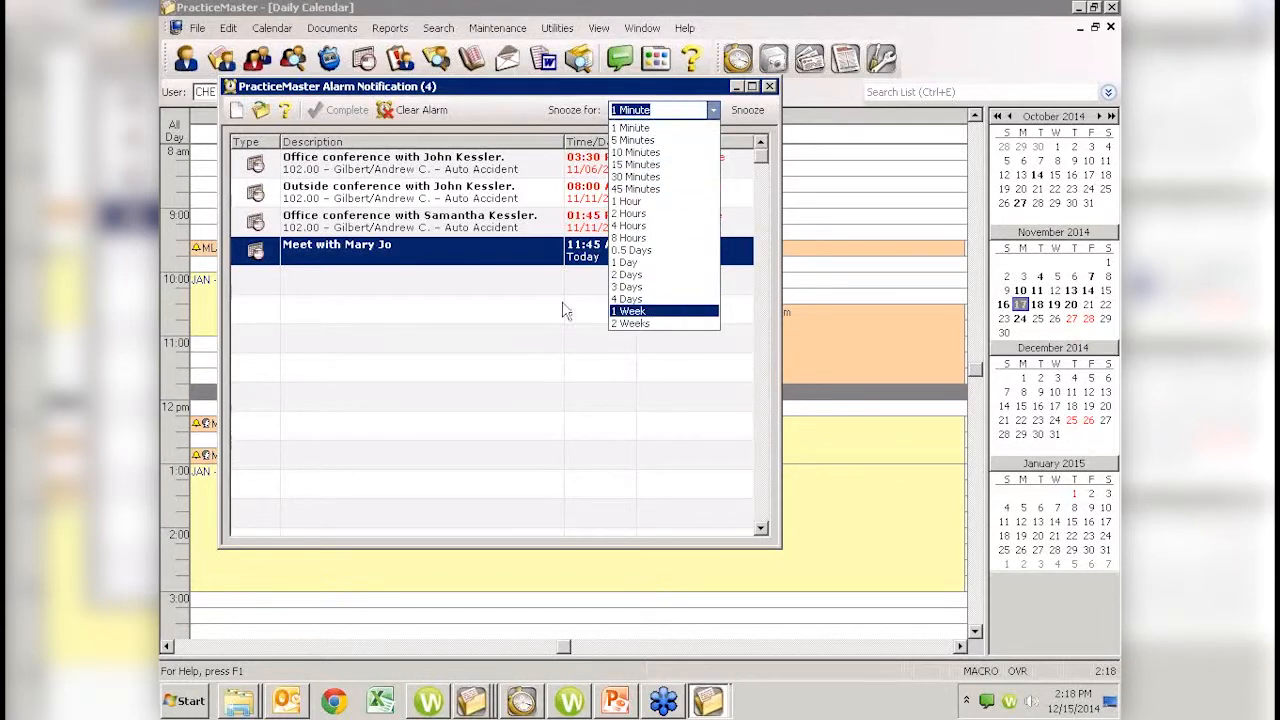
click(535, 290)
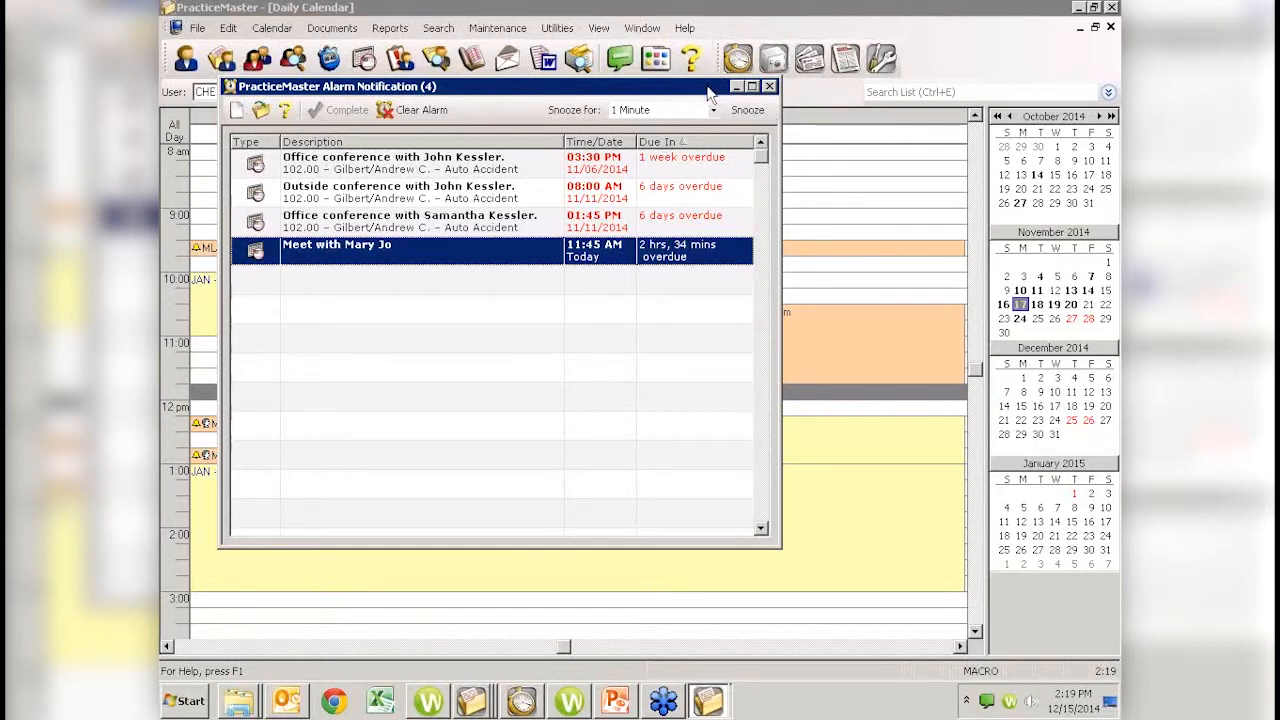
Step: Open the 11:45 AM event from the alarm notifications and change its start time to 3:00 PM
double_click(680, 252)
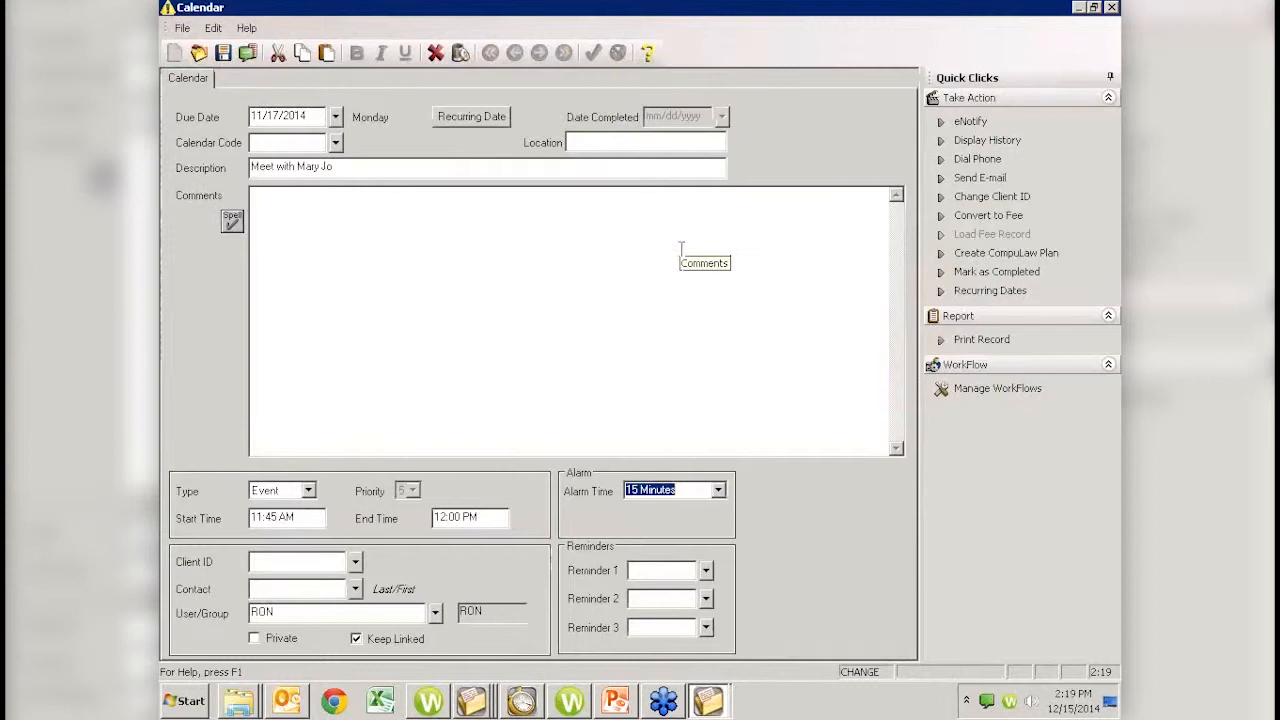
click(301, 518)
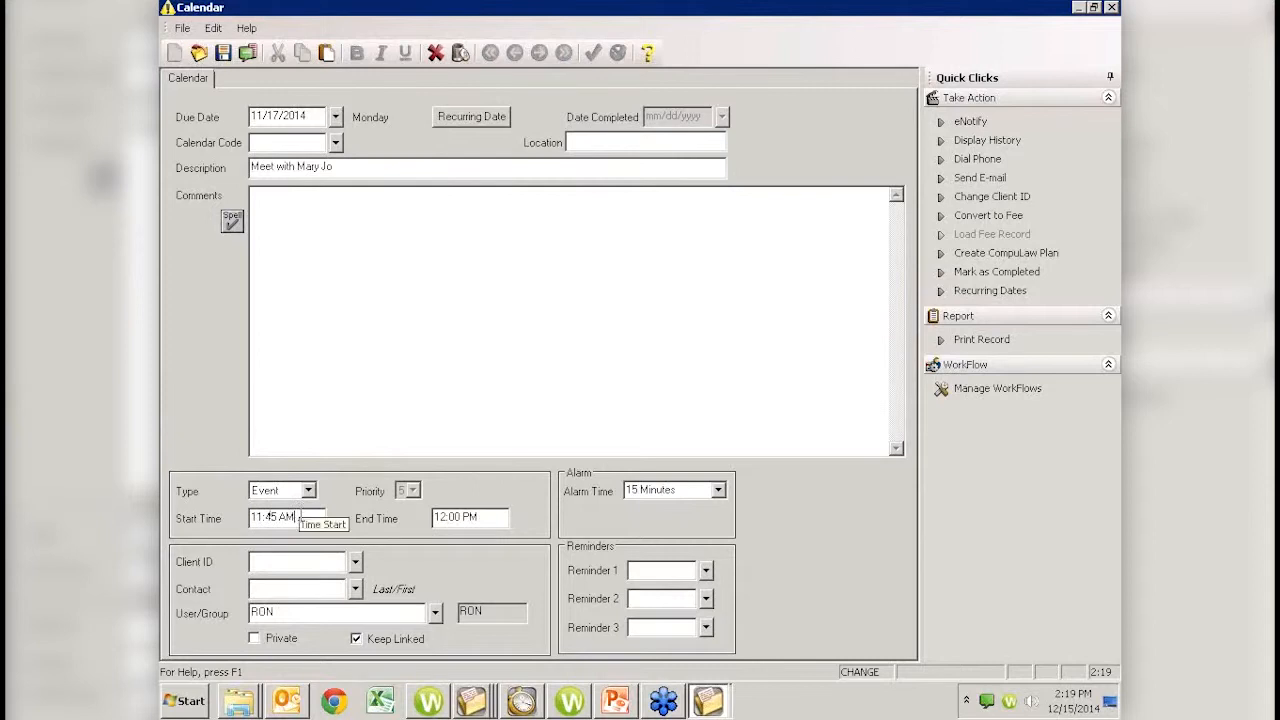
drag(298, 517, 250, 518)
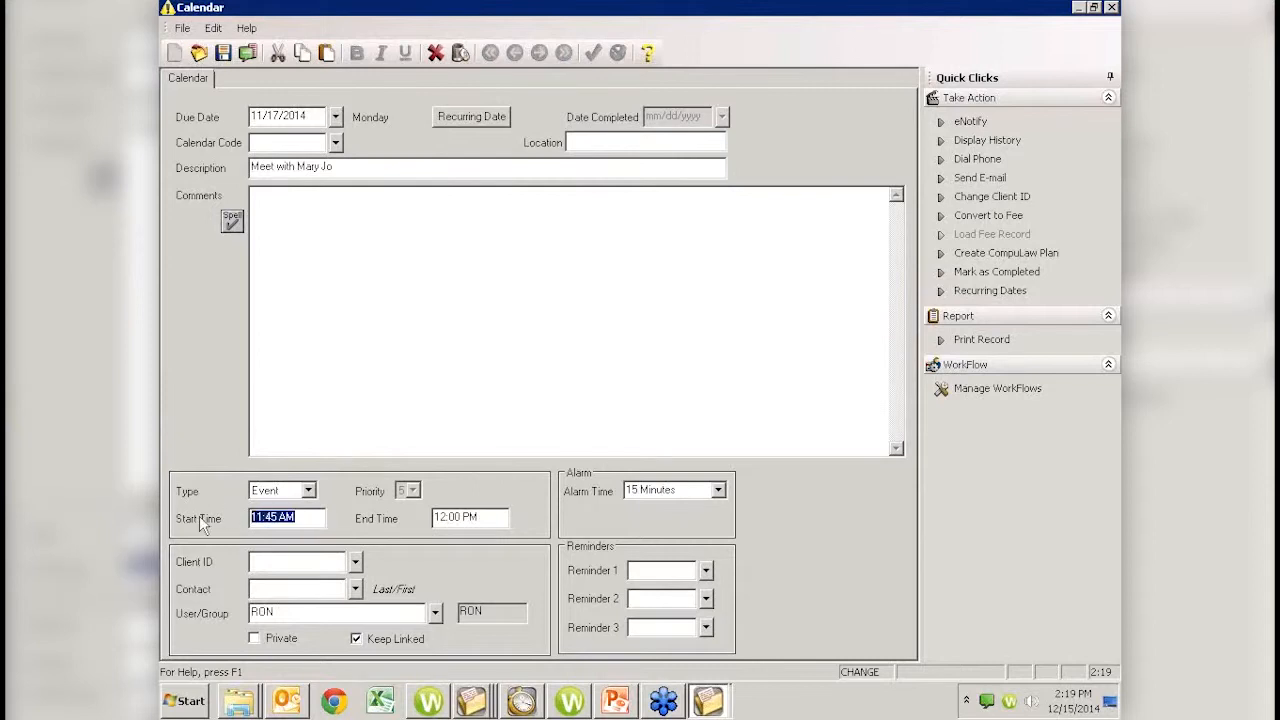
text(3p)
key(Tab)
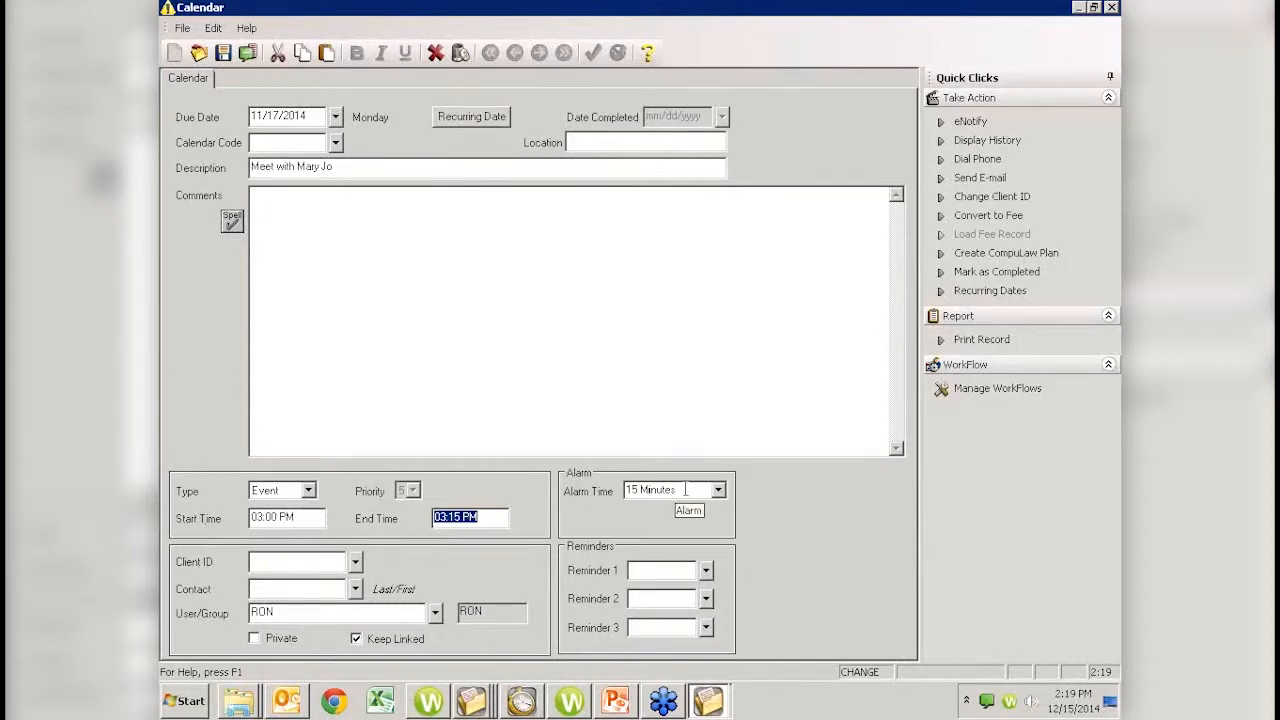
Step: Set the rescheduled event's alarm time to 1 hour and save the changes
key(Tab)
text(1 hour)
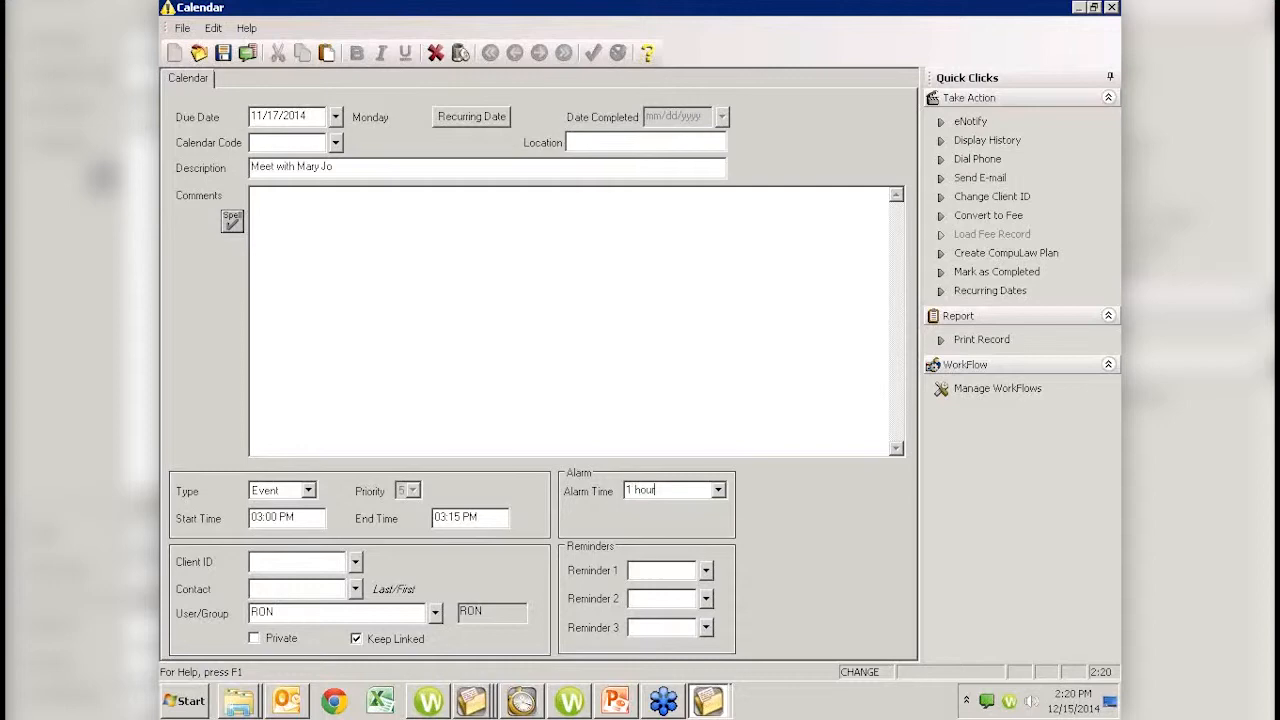
key(Tab)
key(ctrl+s)
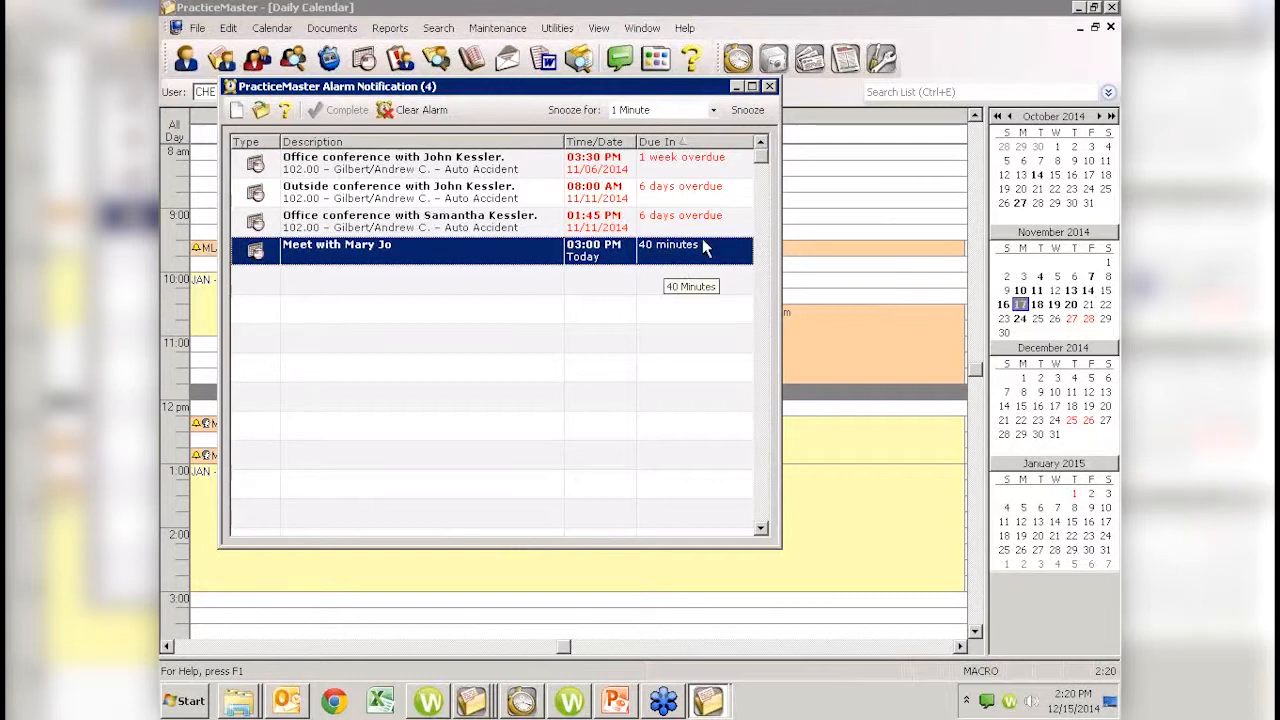
Step: Examine the snooze durations available for the 3:00 PM alarm without snoozing it, and minimize the alarm notifications
click(713, 112)
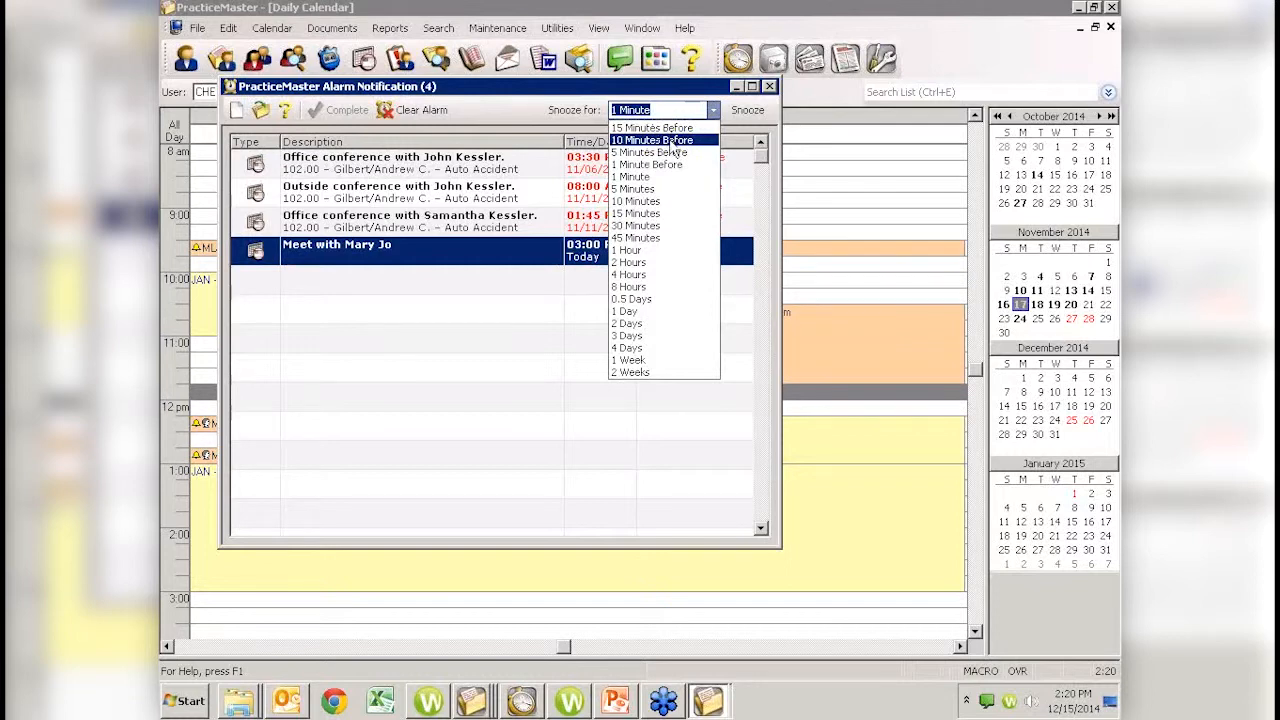
click(634, 417)
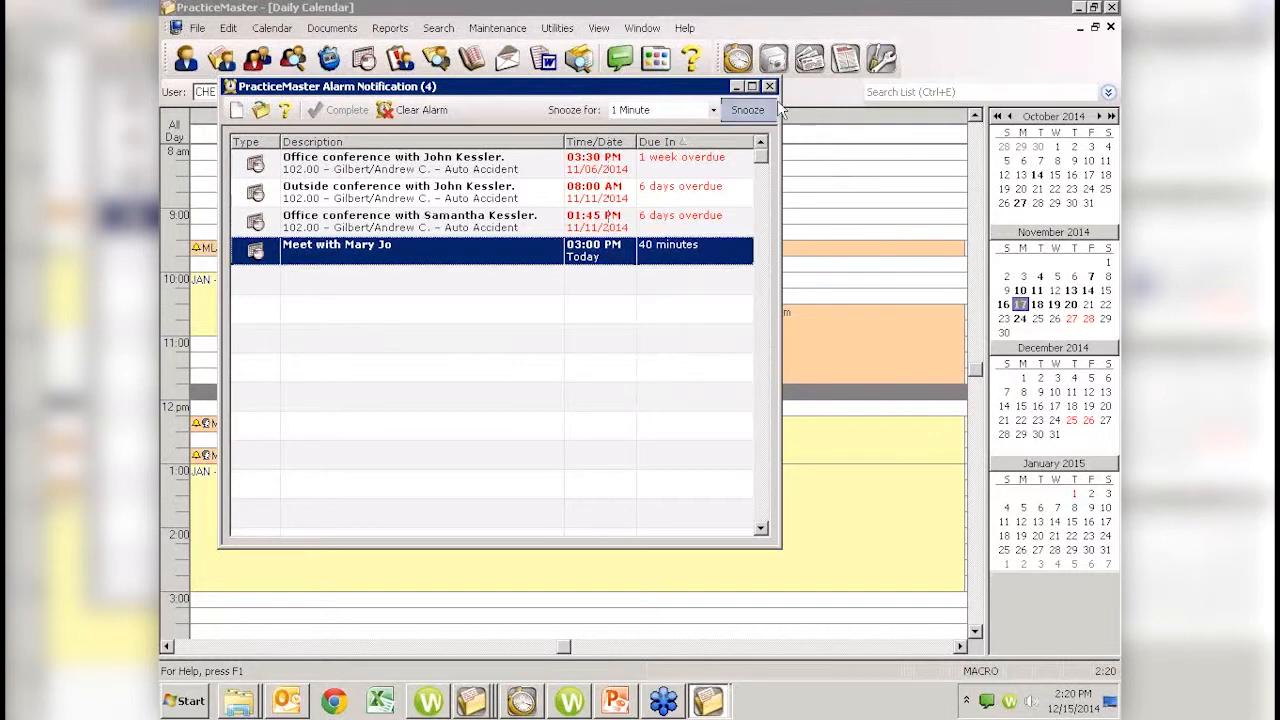
click(736, 86)
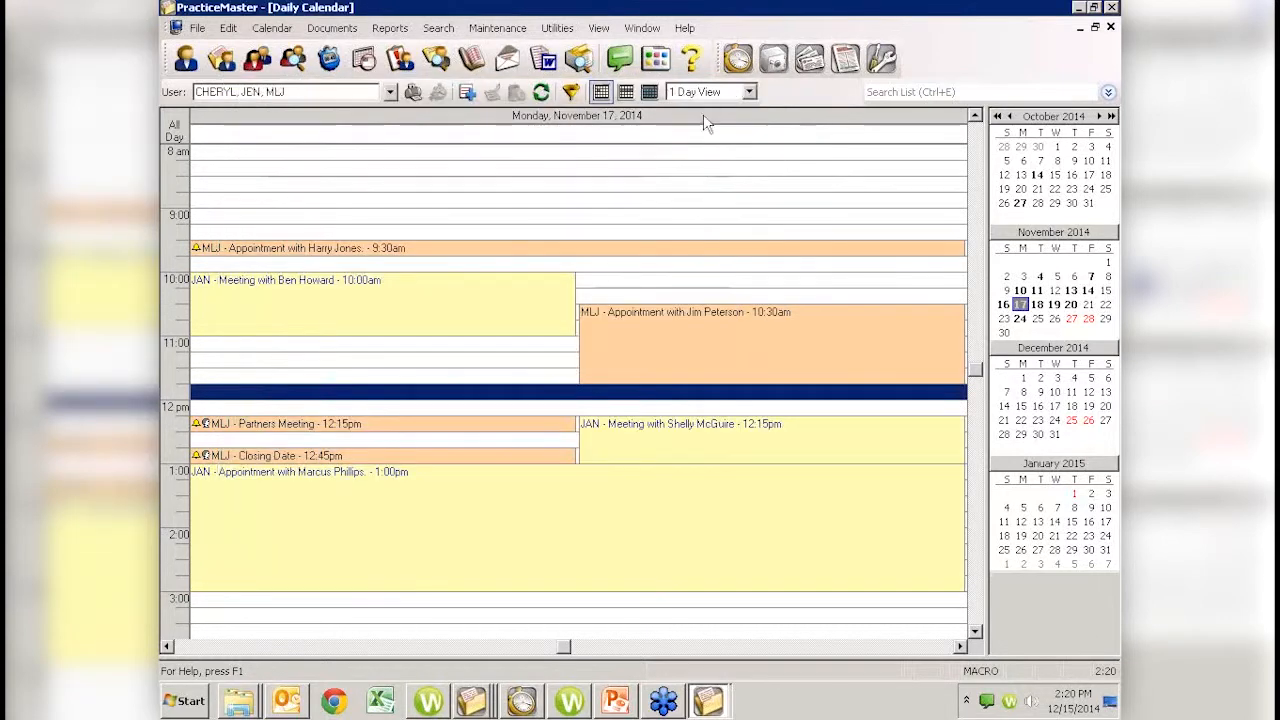
Step: Start a new 8:45 AM event on the November 17 calendar and set its first two reminders to 1 Week and 2 Days
double_click(645, 203)
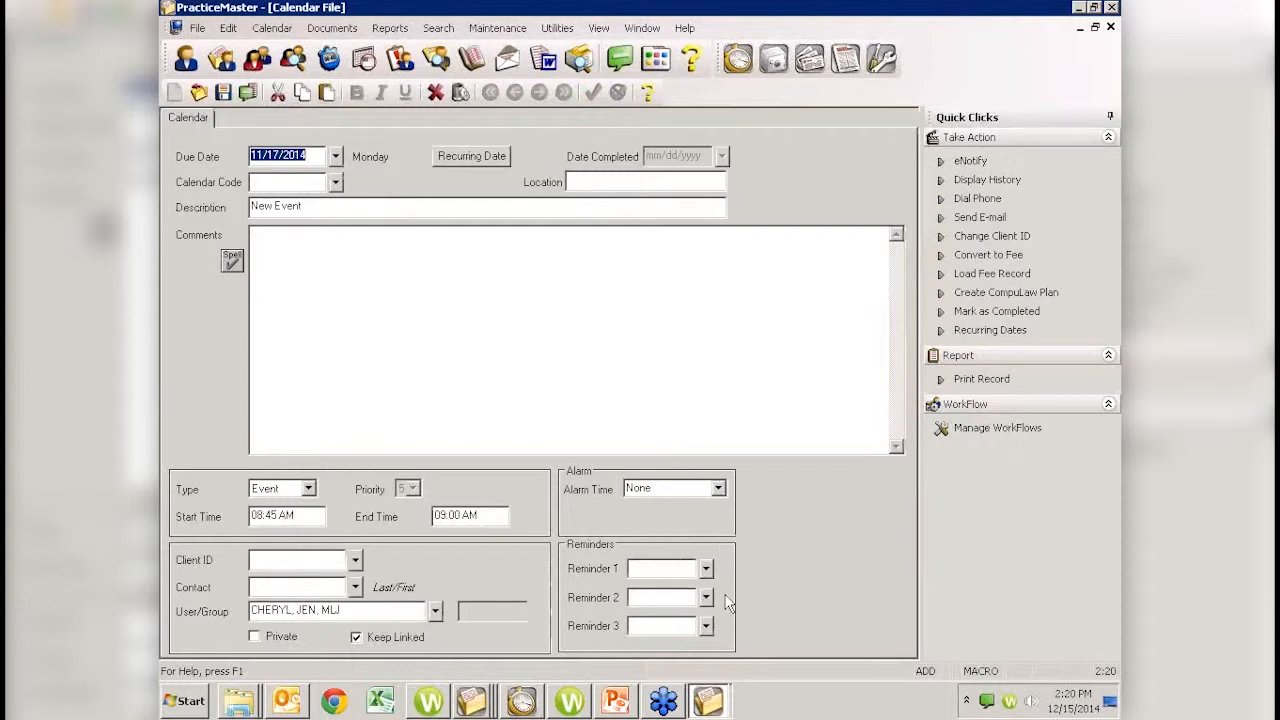
click(668, 568)
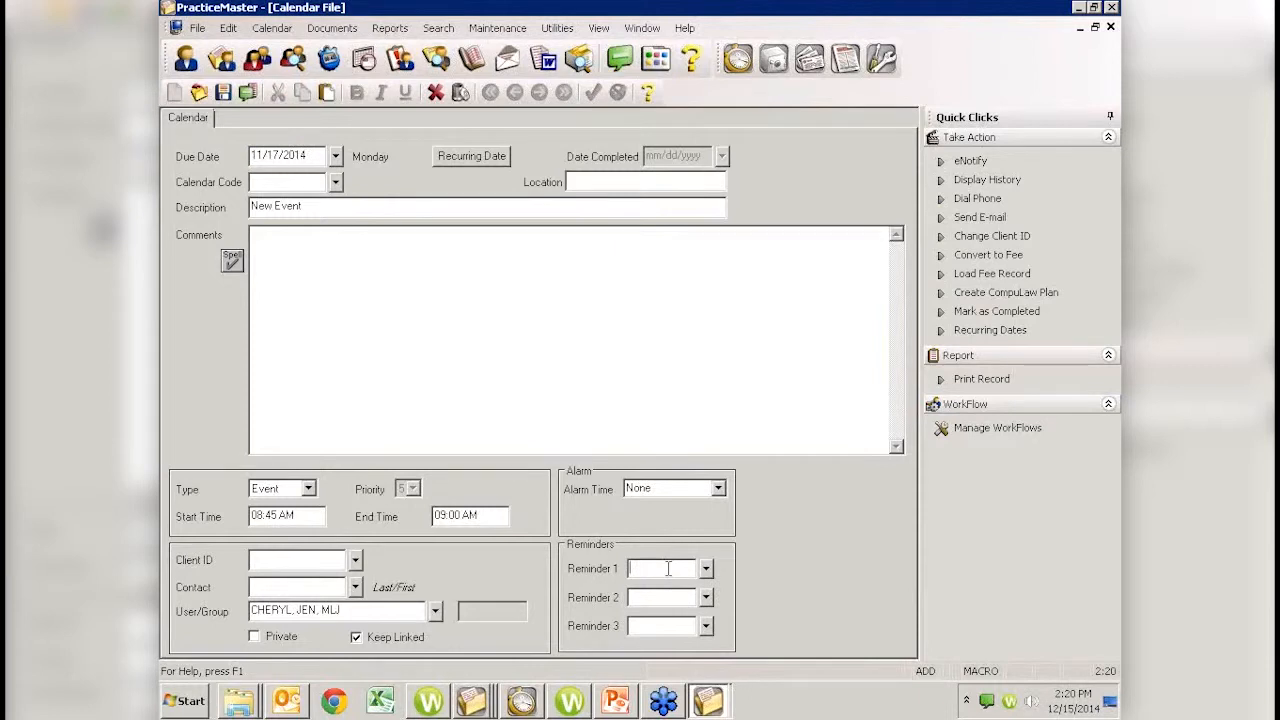
text(1 Week)
key(Tab)
text(2 Days)
key(Tab)
Step: Close the new event without saving it, returning to the daily calendar
click(729, 706)
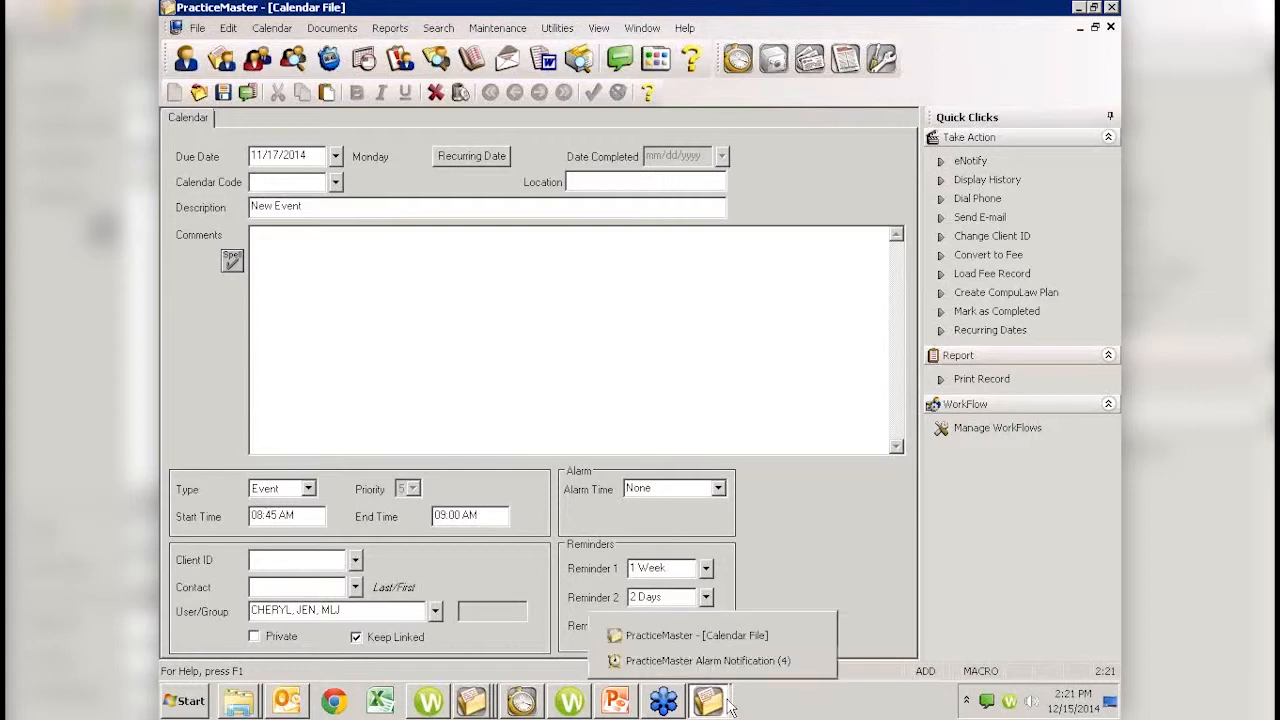
click(822, 567)
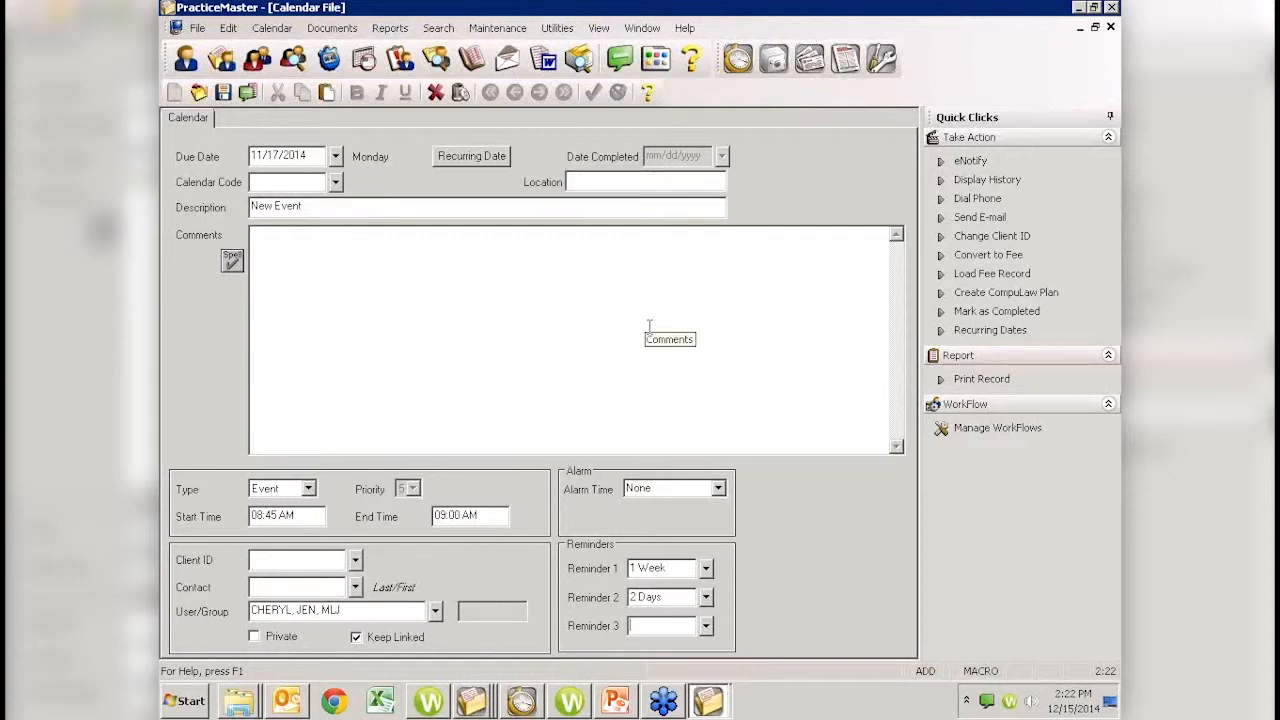
click(1105, 35)
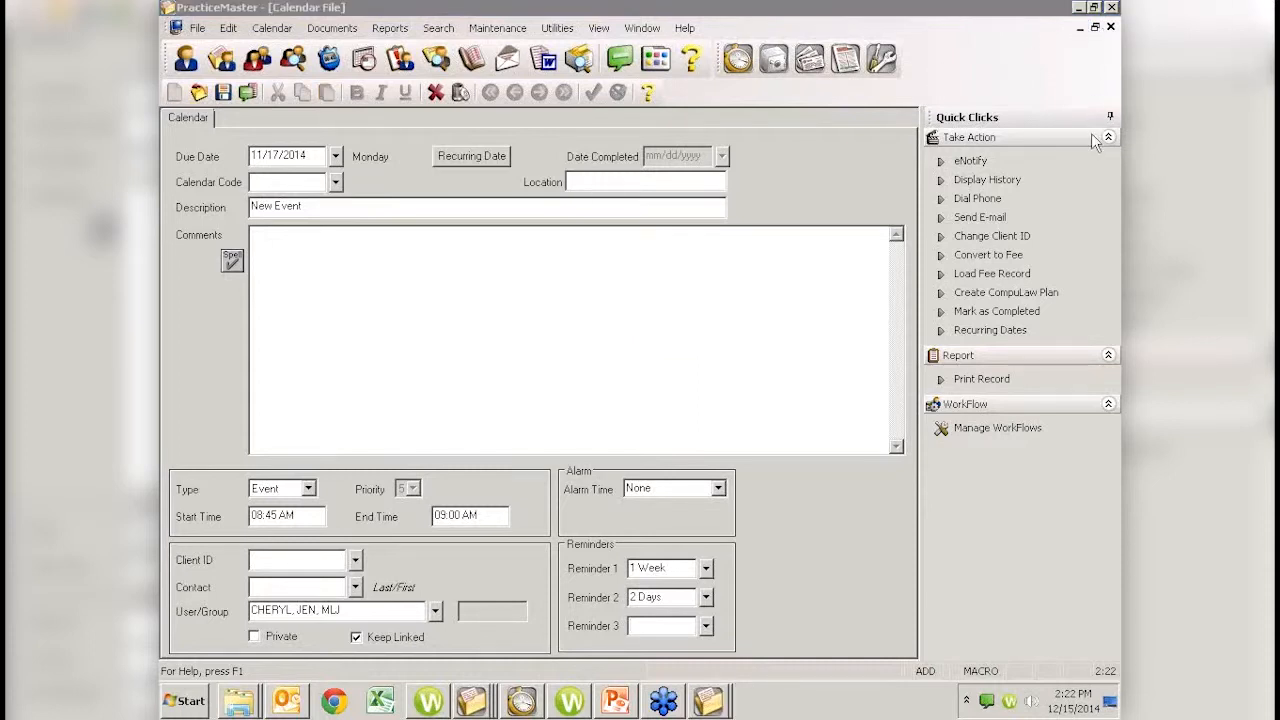
click(1110, 29)
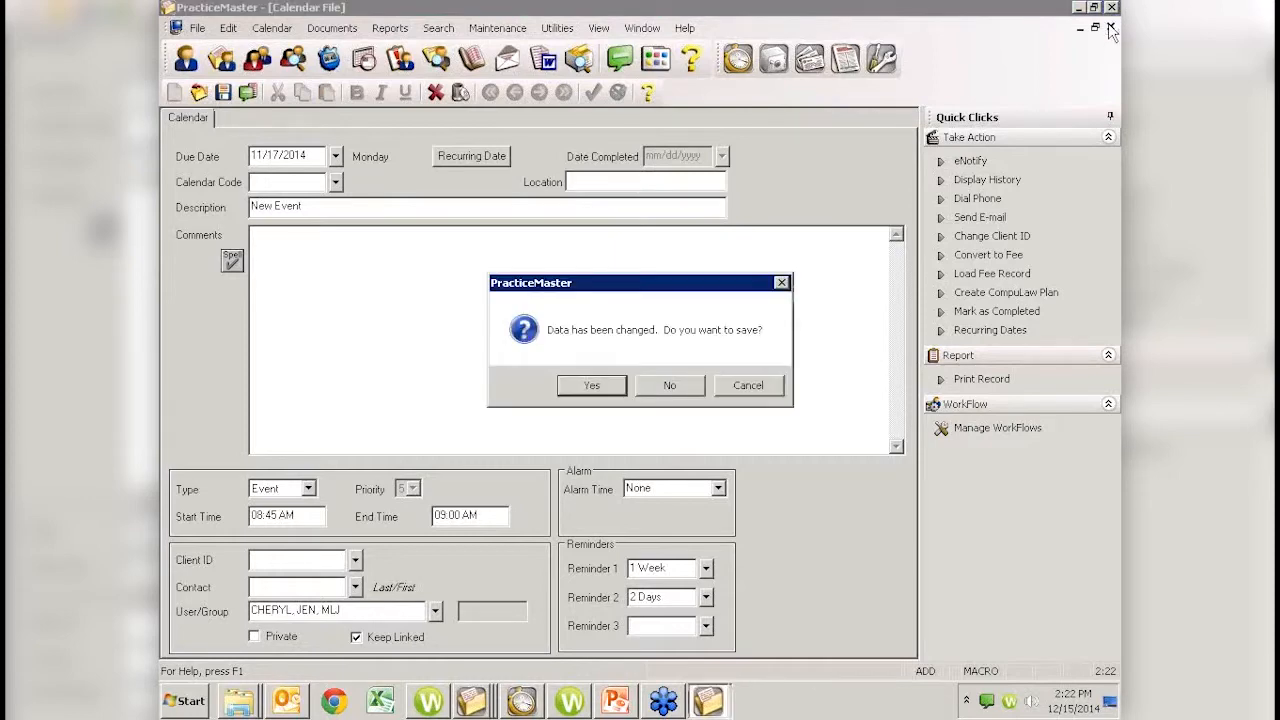
click(681, 390)
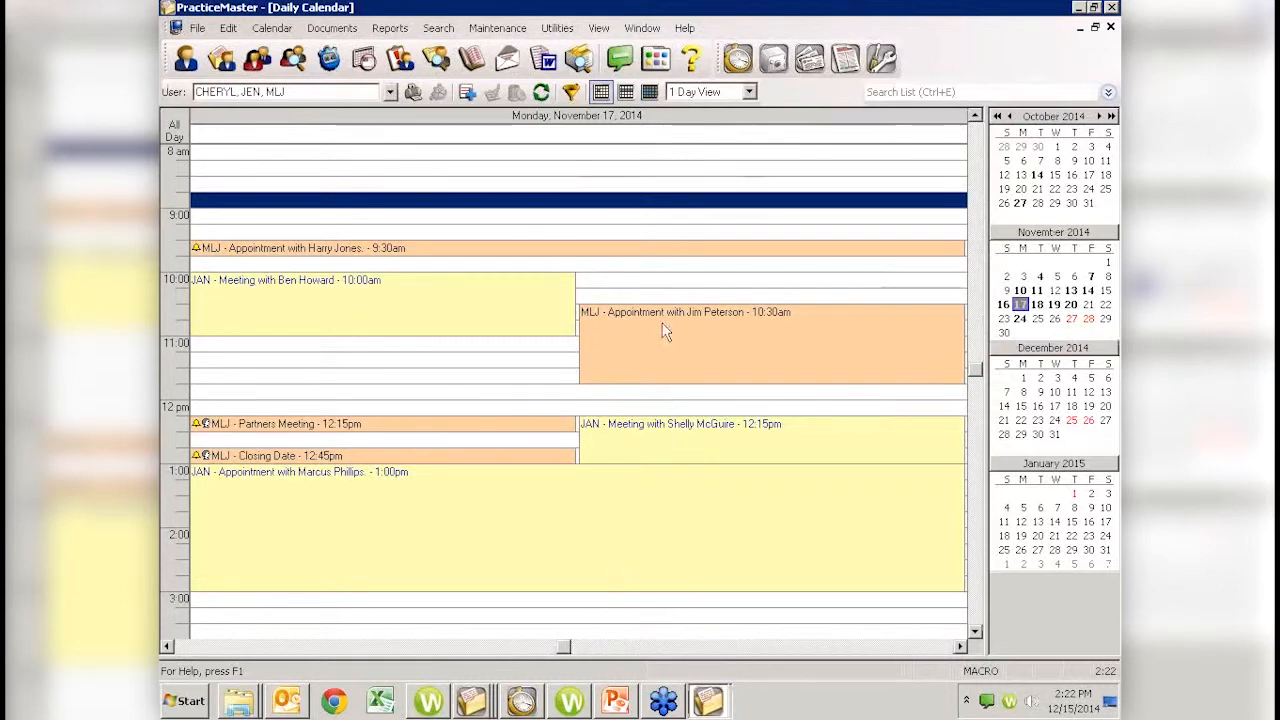
Step: Open the incomplete task list and start a new task with 11/17/2014 as its due date
click(274, 30)
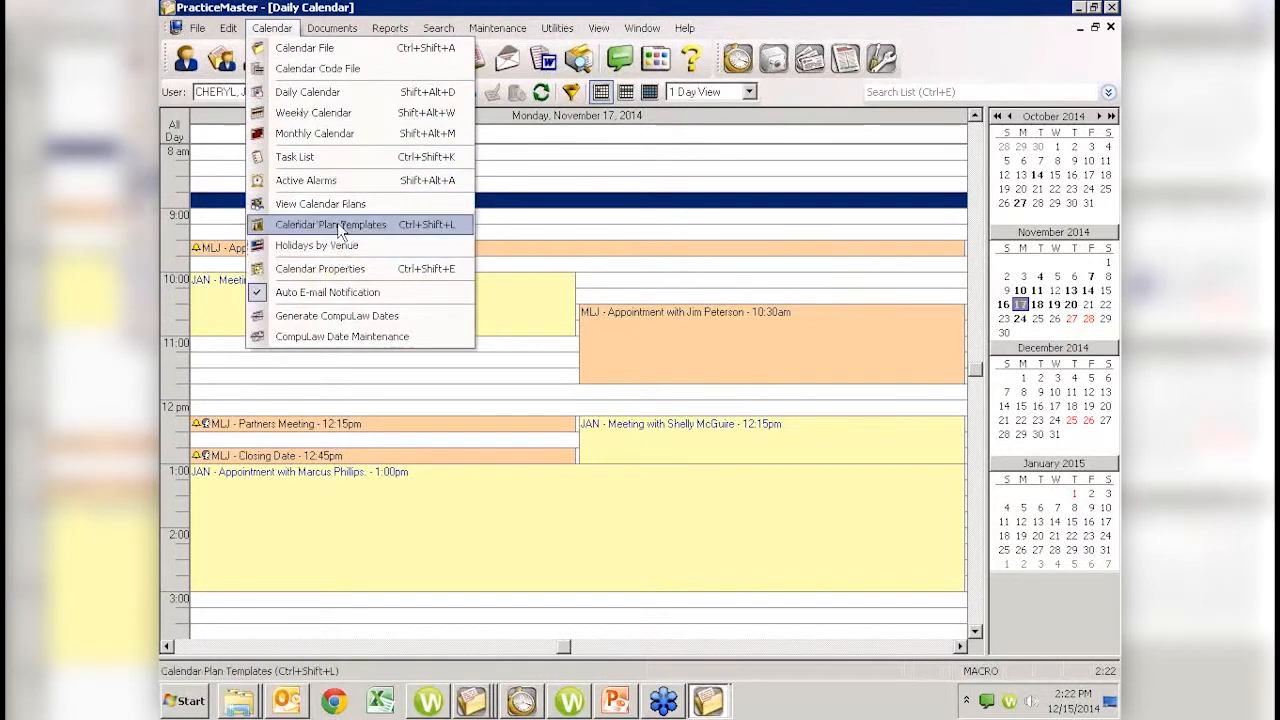
click(334, 163)
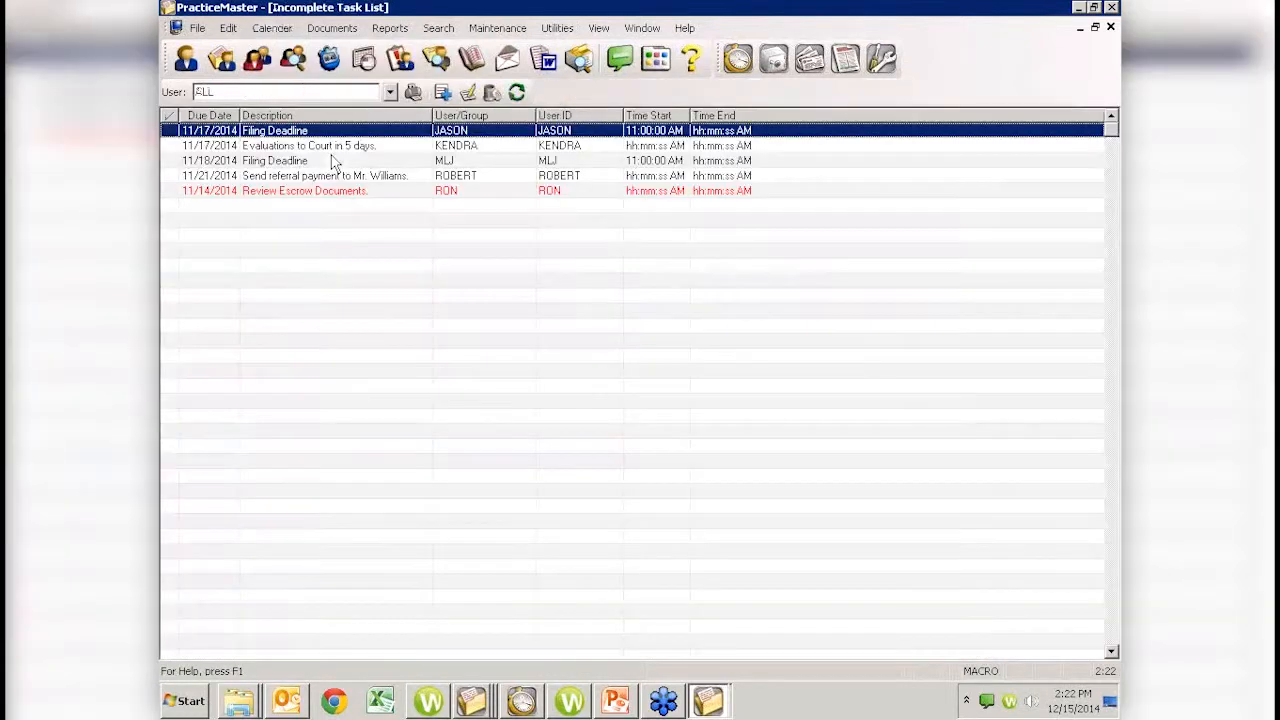
double_click(356, 235)
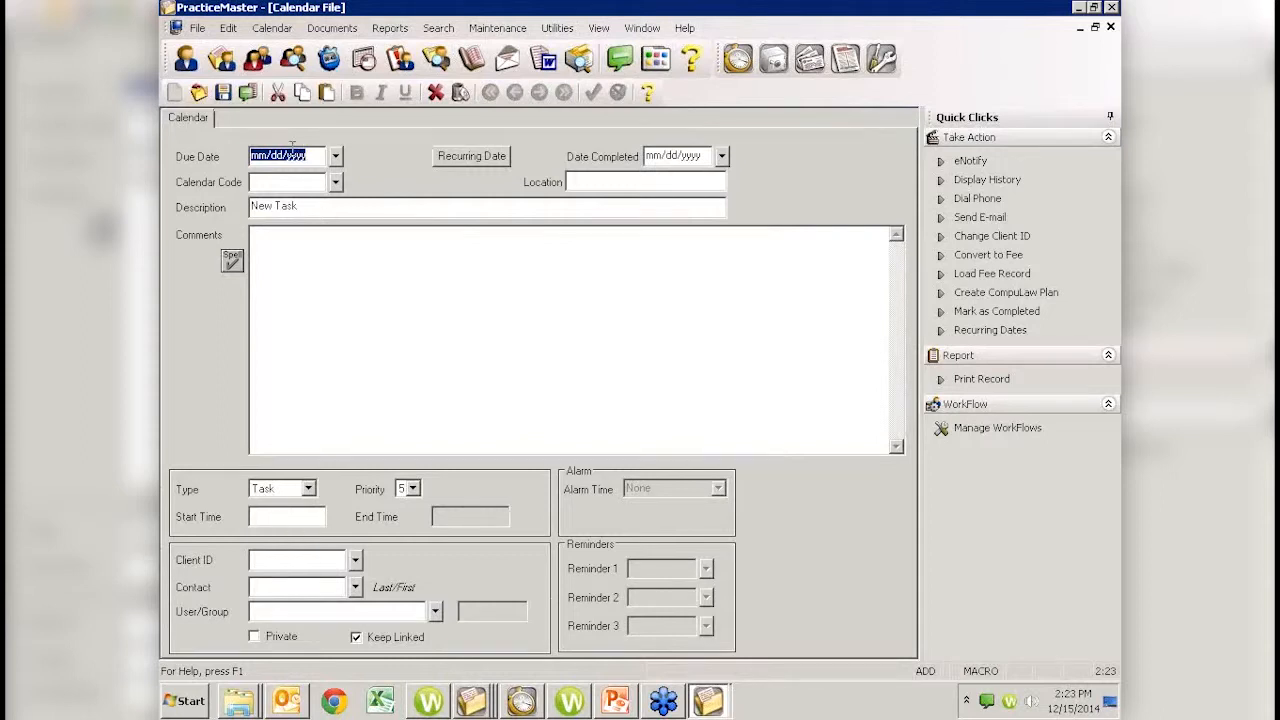
key(t)
key(Tab)
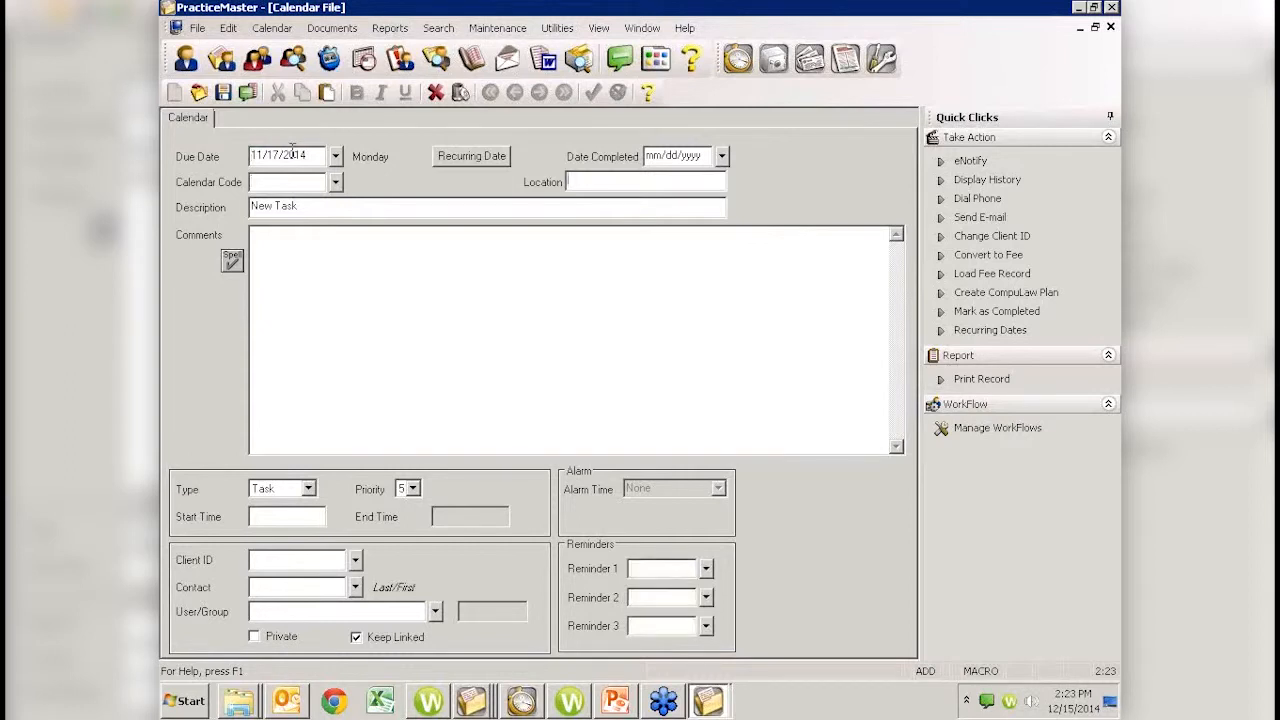
Step: Describe the new task as a phone call to a contact and set its start time to 3:00 PM
key(Tab)
text(Call Bob)
key(Tab)
key(Tab)
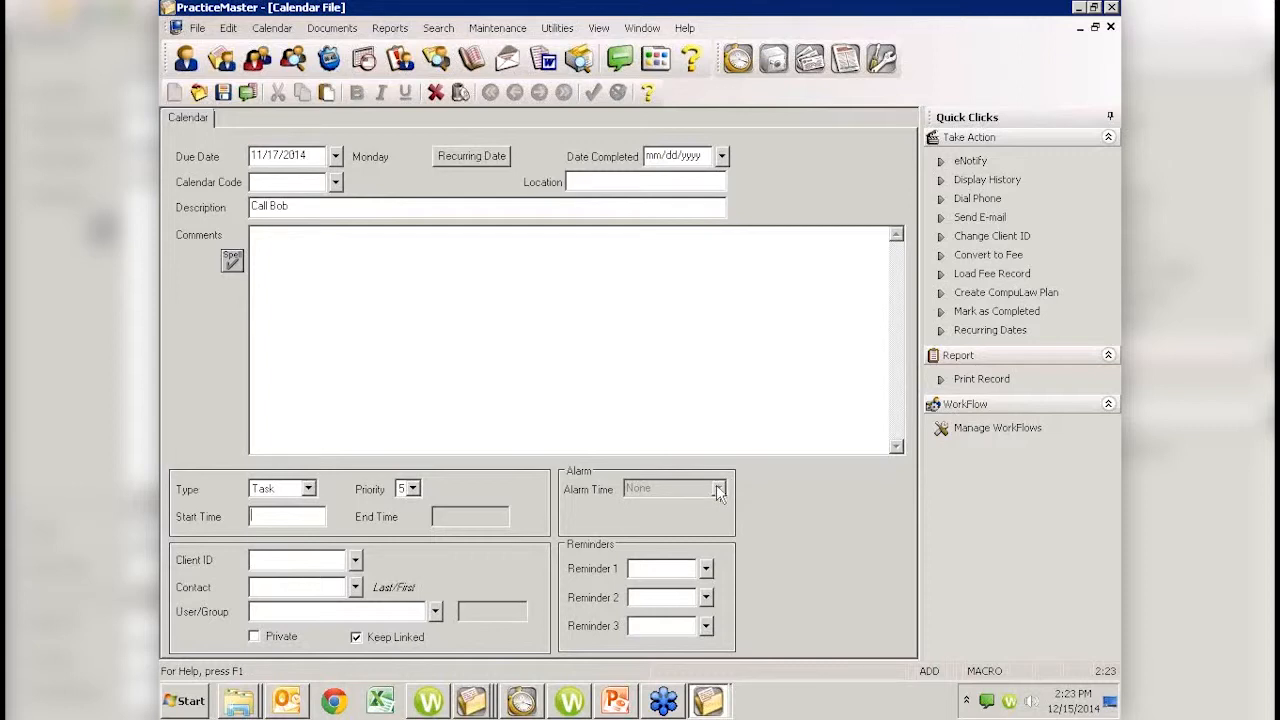
text(30)
key(Tab)
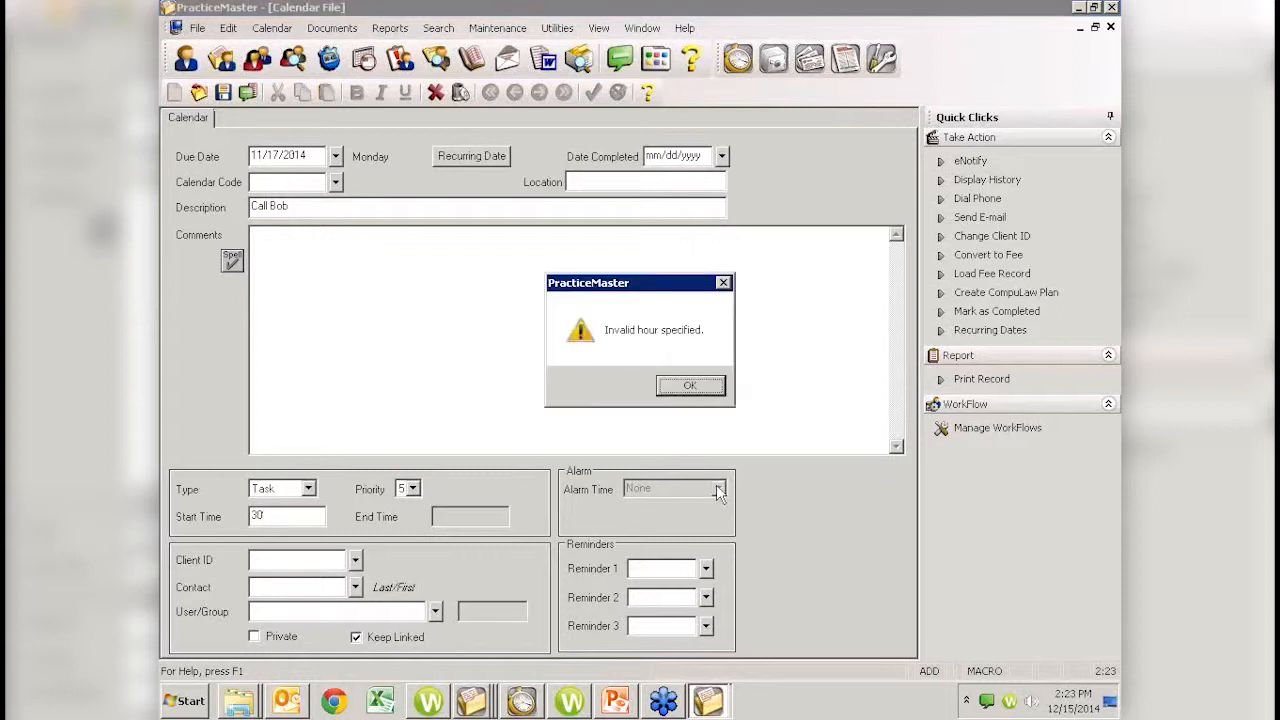
key(Return)
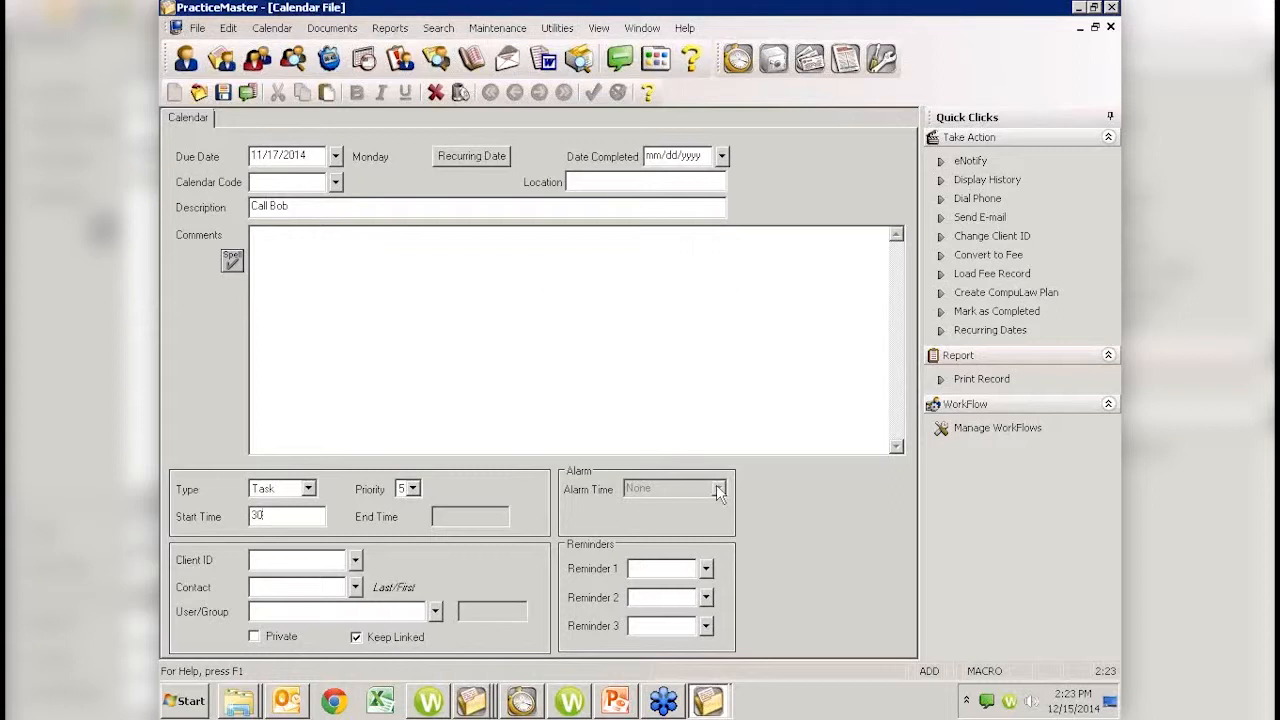
key(BackSpace)
text(00)
key(Tab)
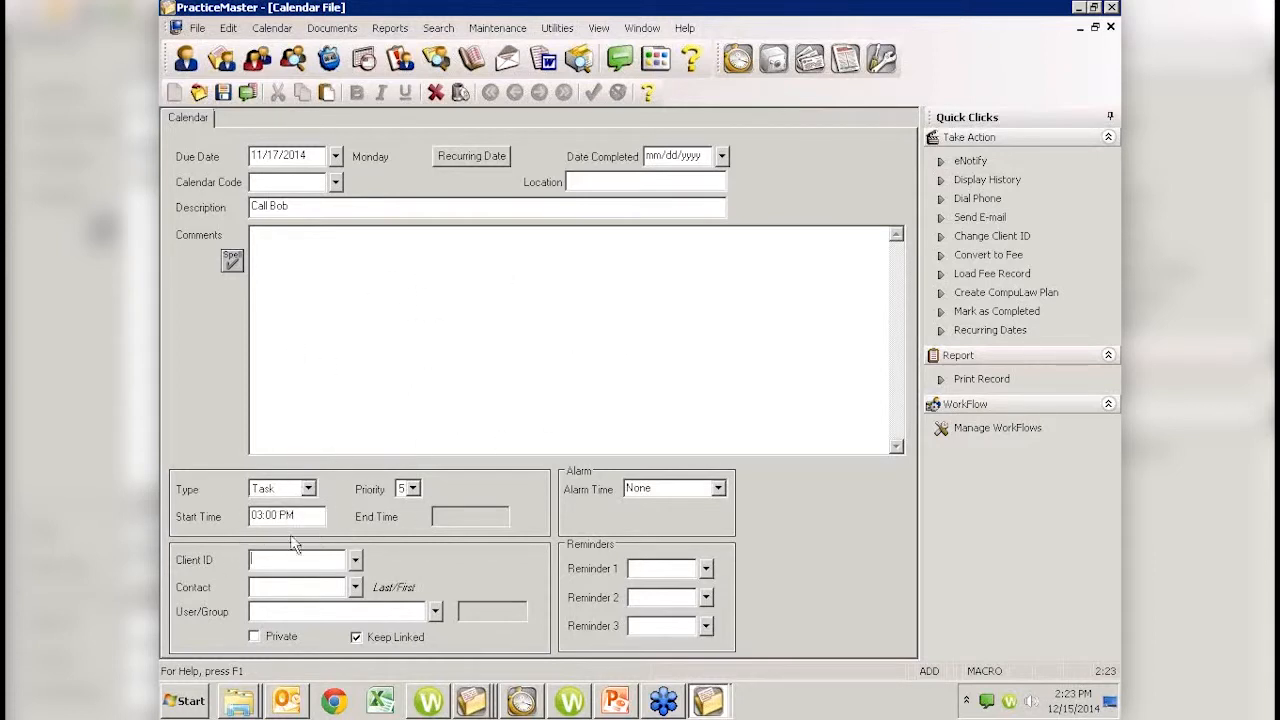
Step: Examine the alarm times available for the timed task, leaving the alarm set to None
click(718, 488)
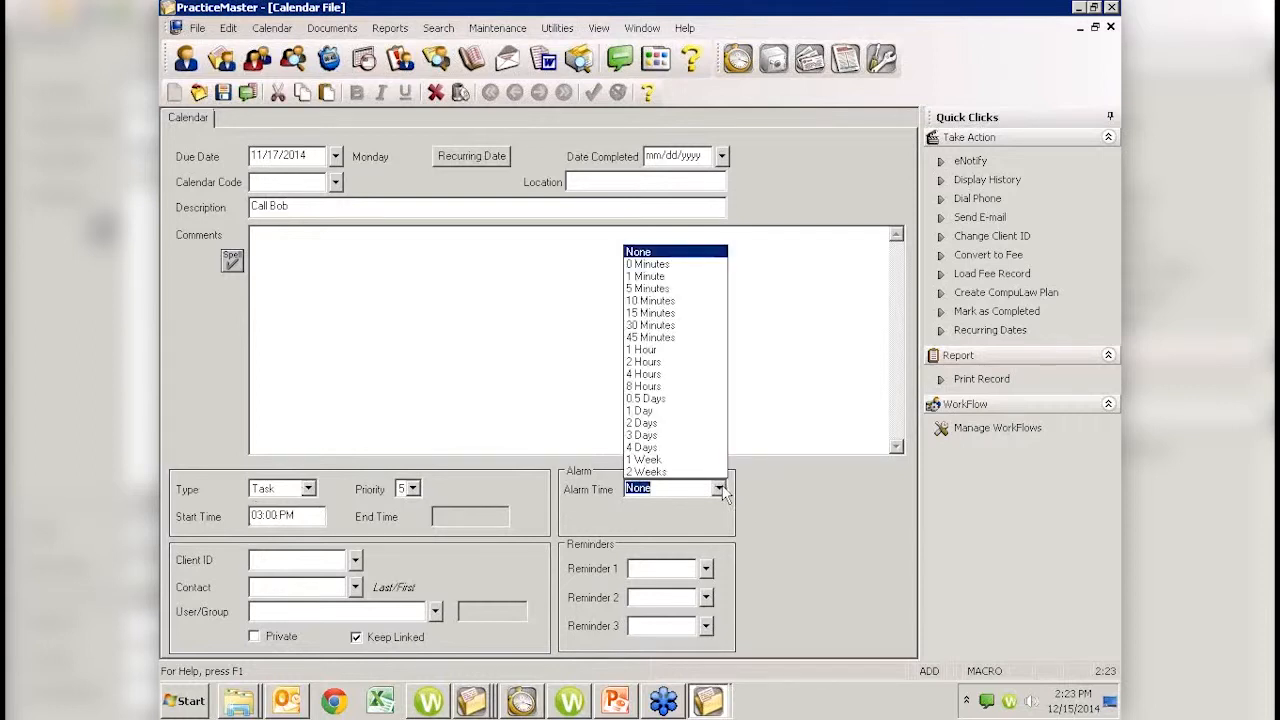
click(812, 378)
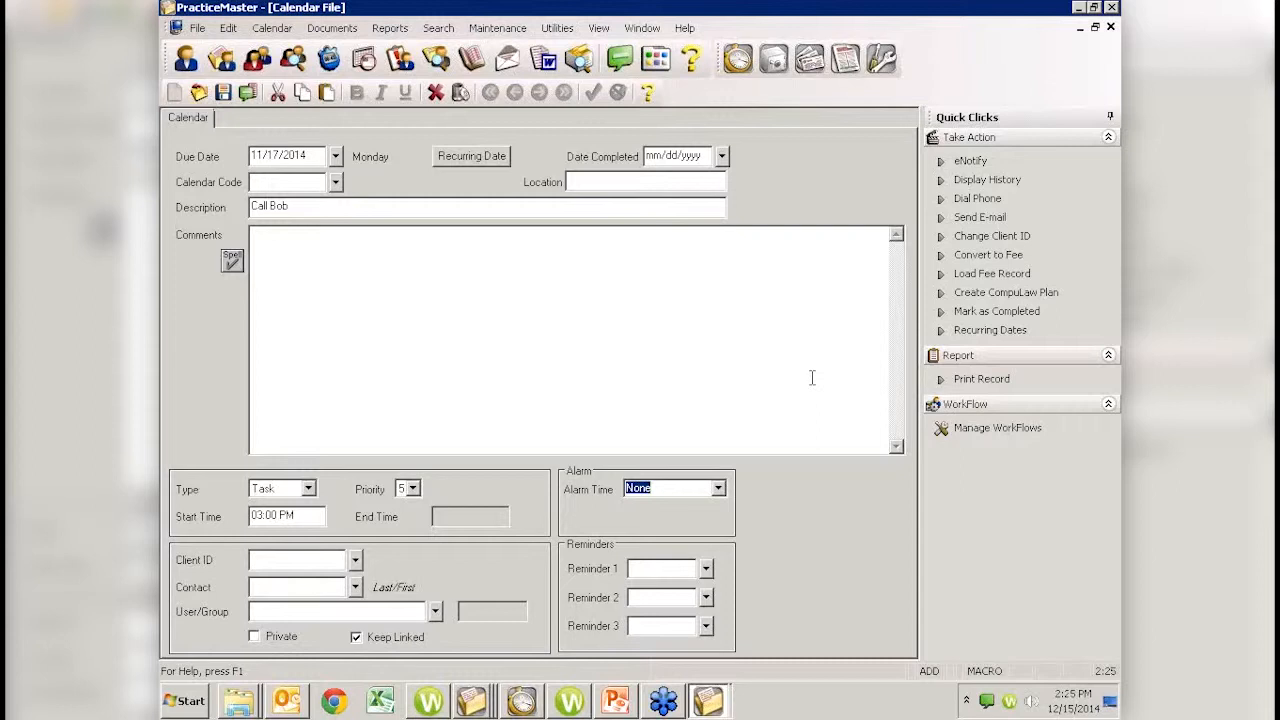
Step: Try to save the task without a user or group, and discard the new record
key(ctrl+s)
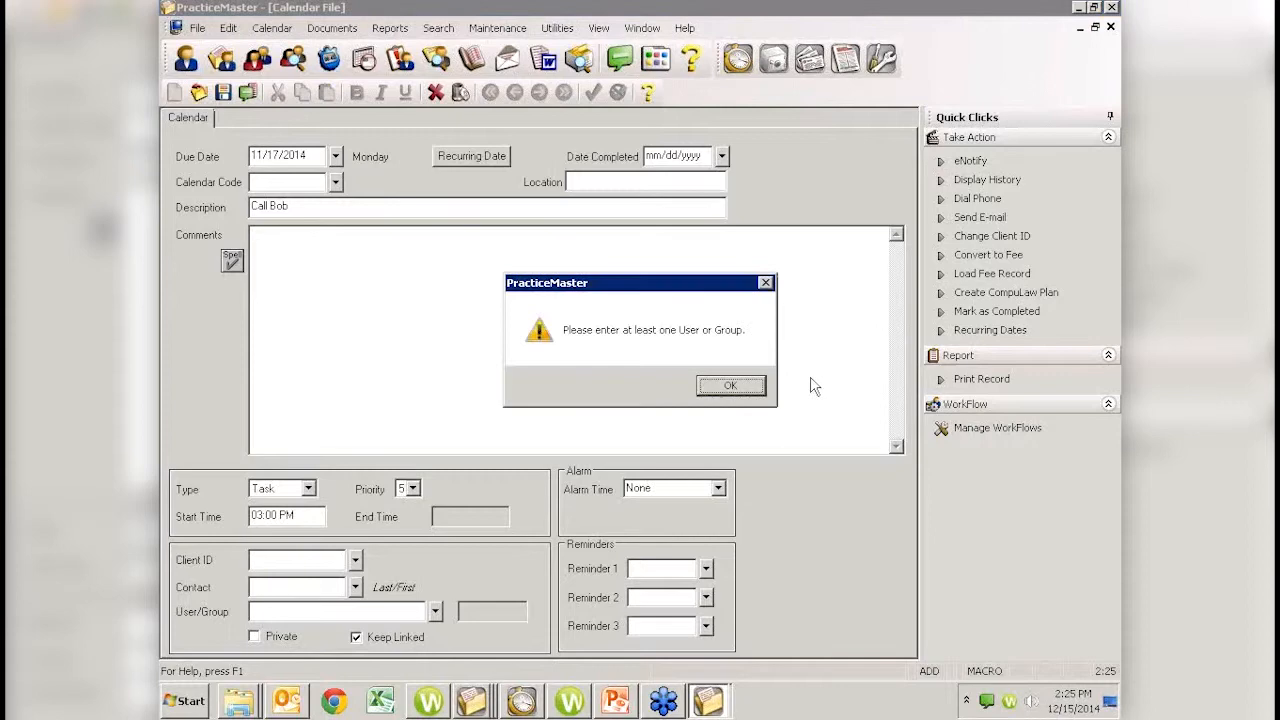
click(742, 385)
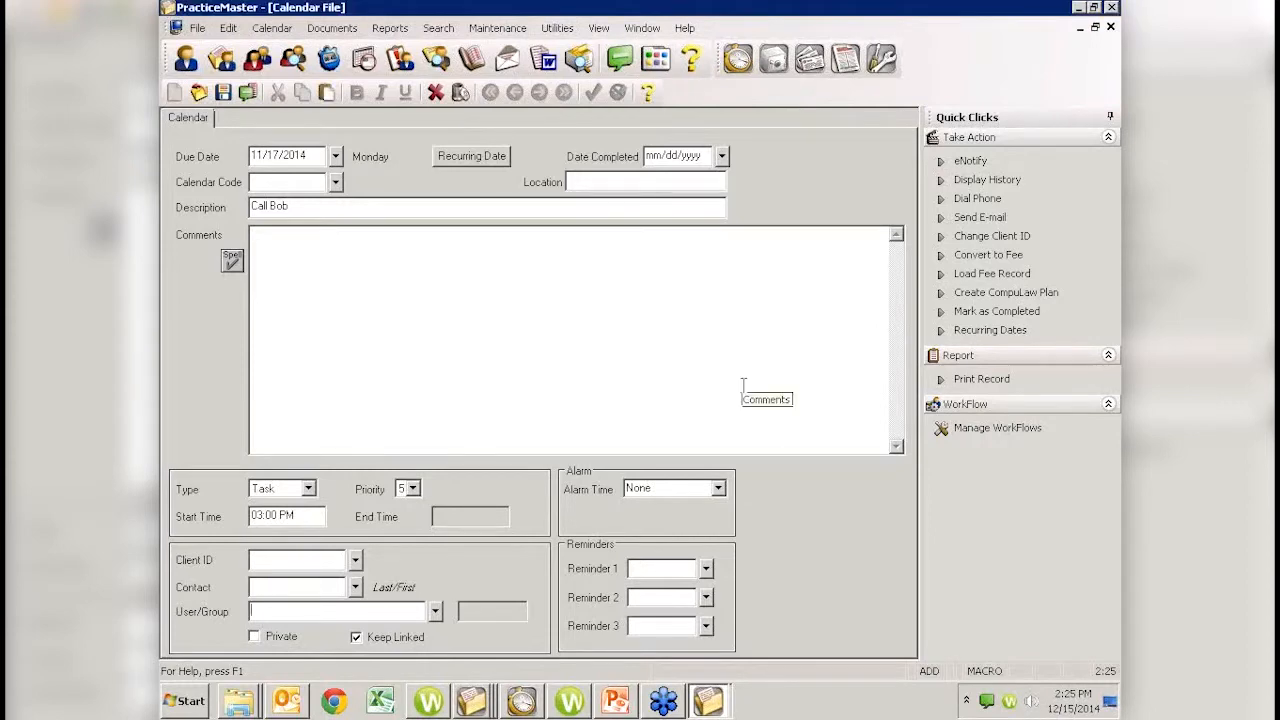
click(435, 92)
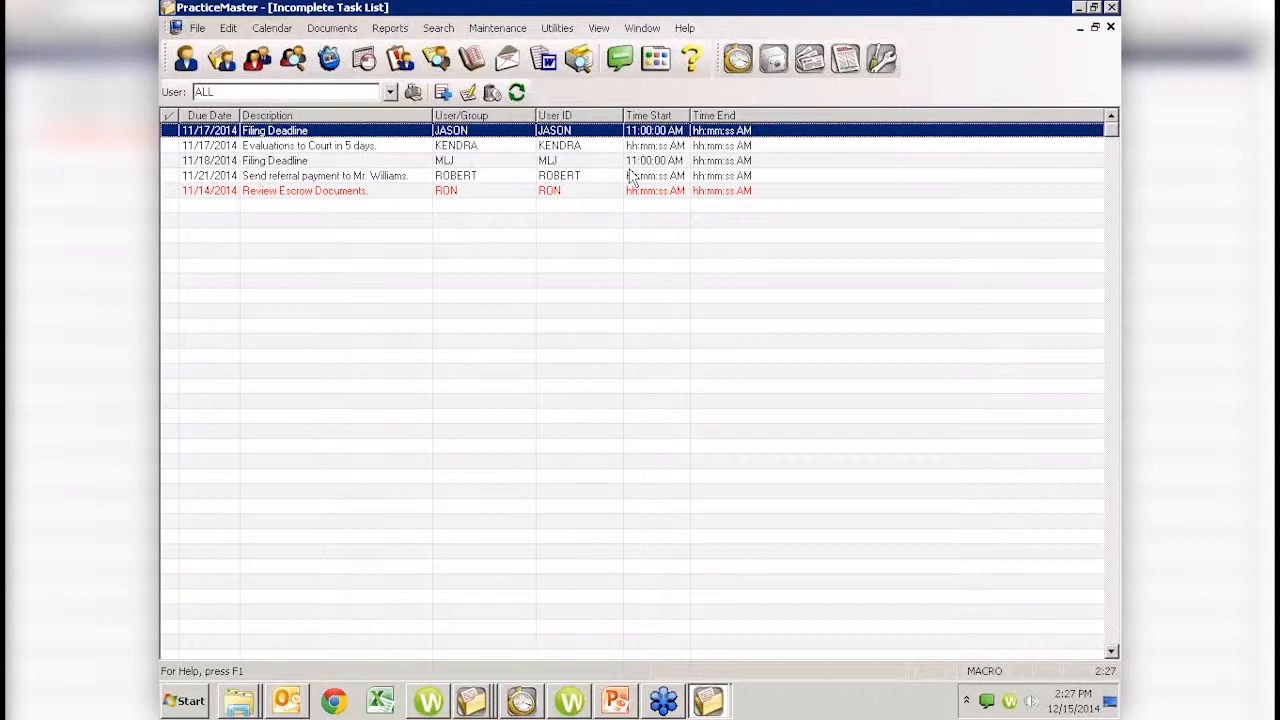
click(335, 703)
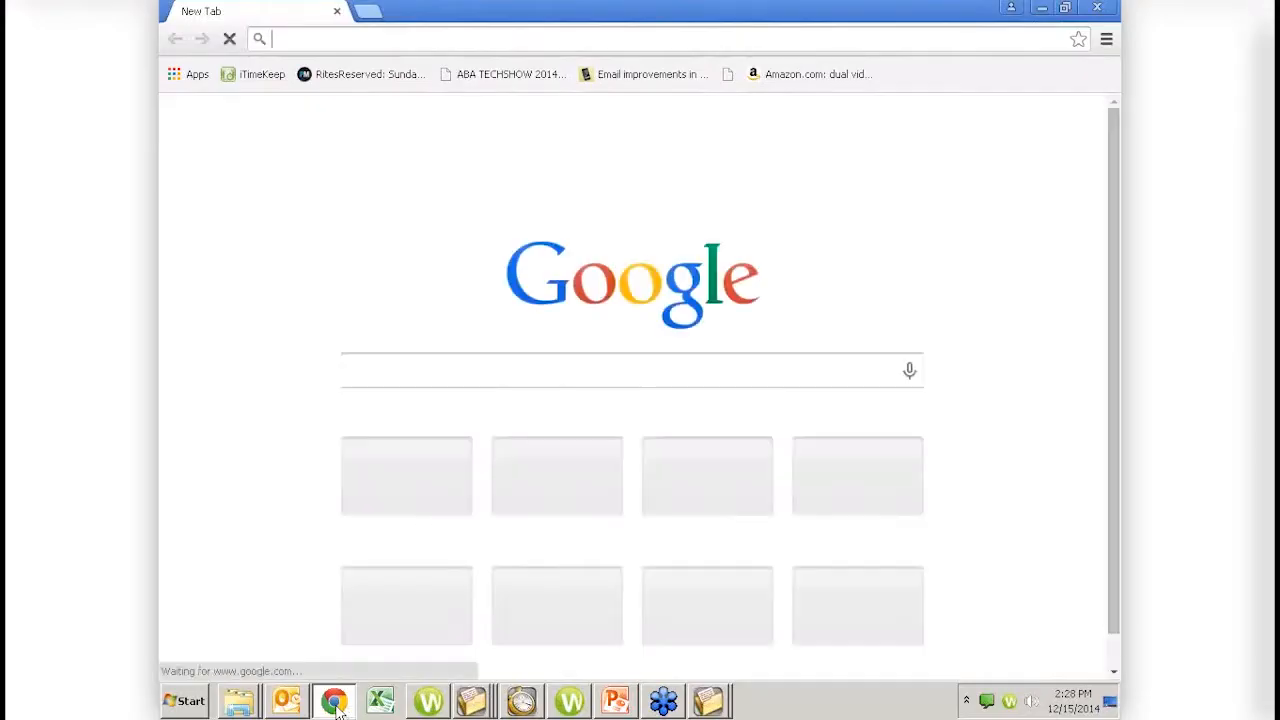
text(att)
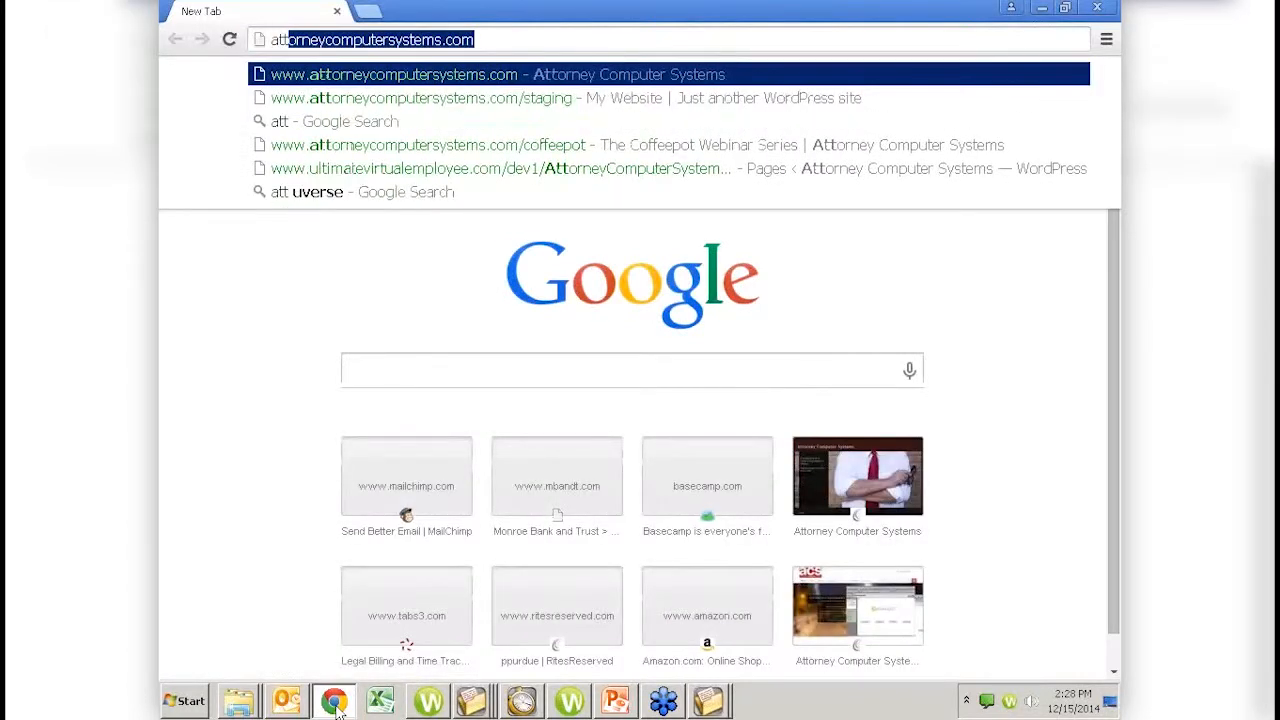
key(Return)
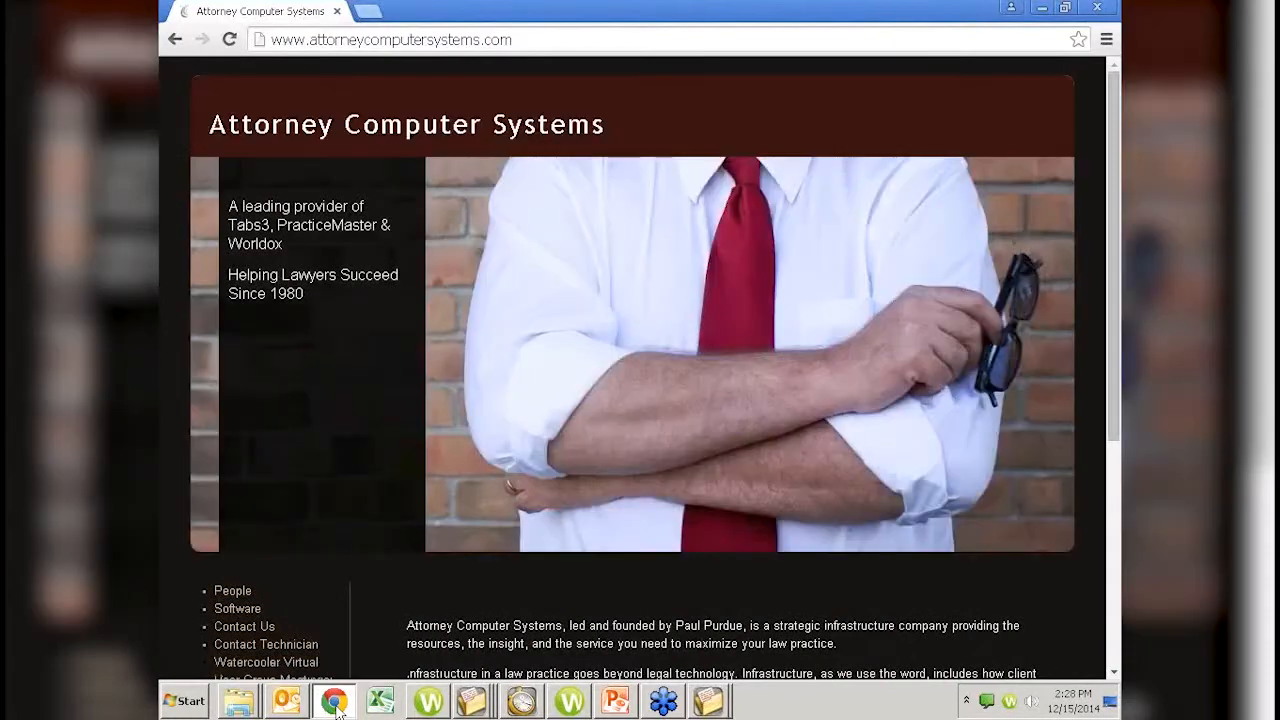
scroll(336, 708, down, 2)
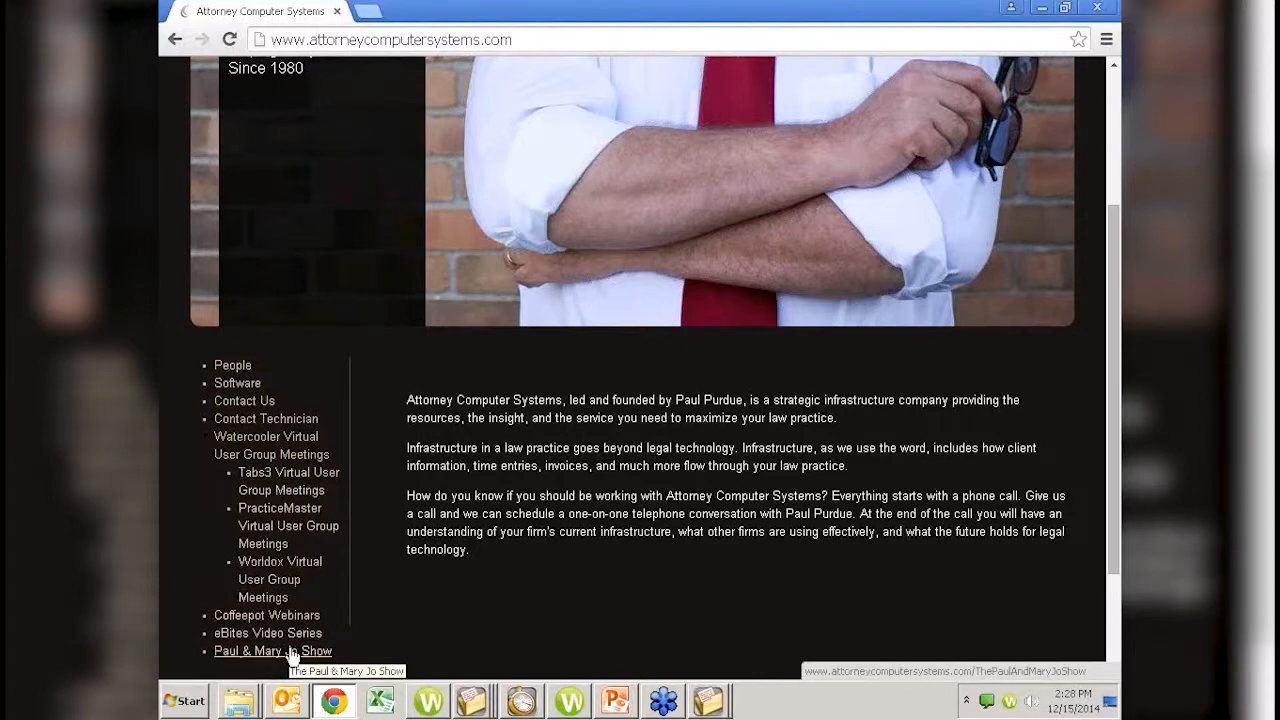
click(283, 490)
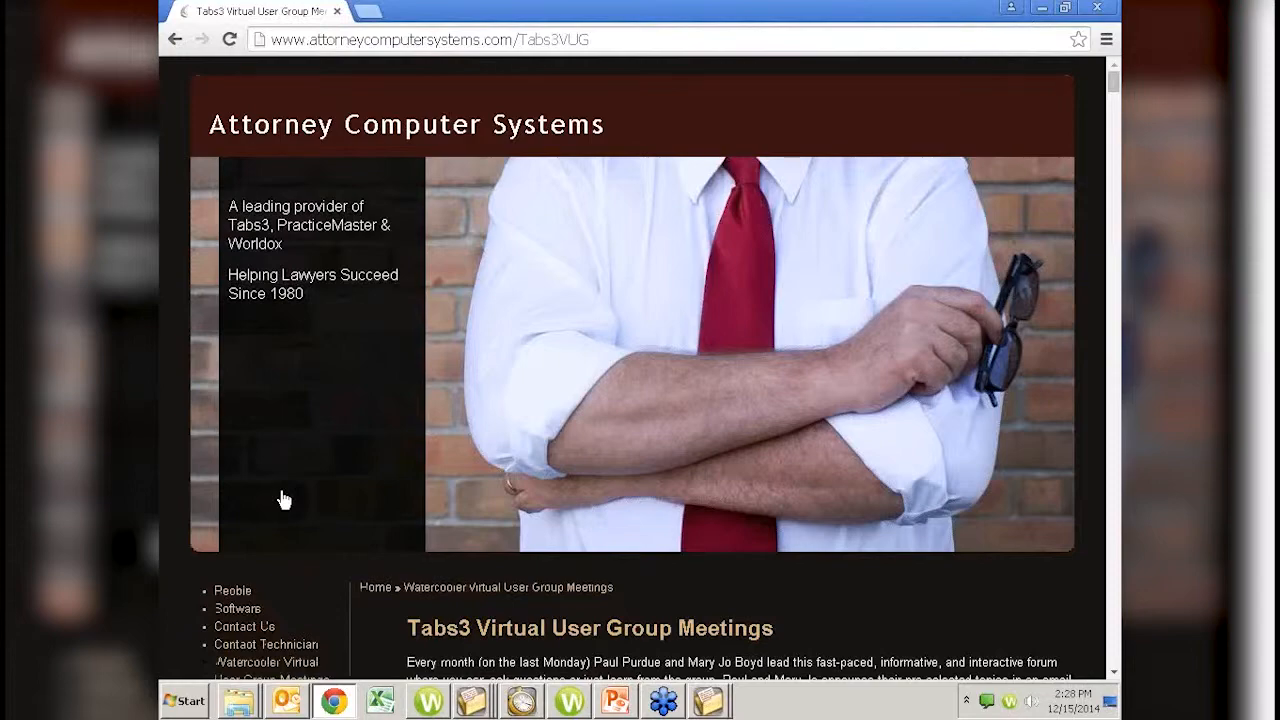
Step: Open the PracticeMaster Virtual User Group Meetings page and view its December 15th and November 2014 session entries
scroll(283, 500, down, 2)
click(281, 555)
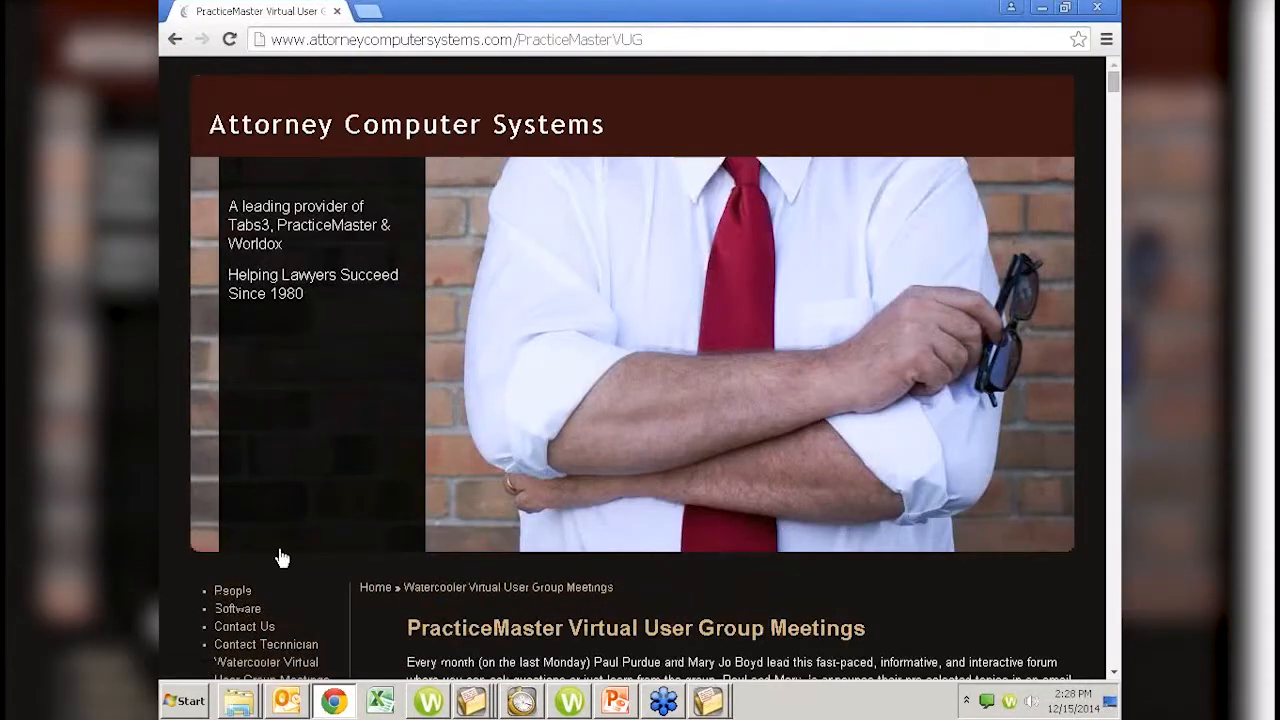
scroll(283, 558, down, 4)
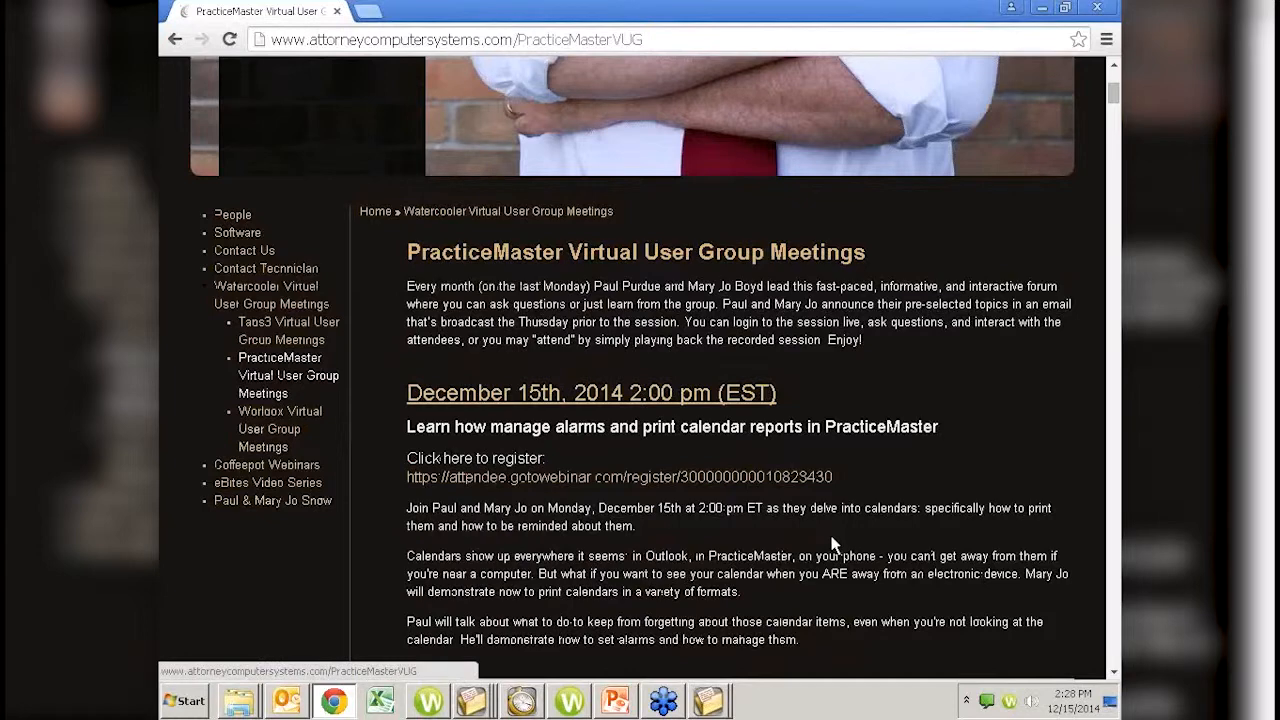
scroll(655, 593, down, 3)
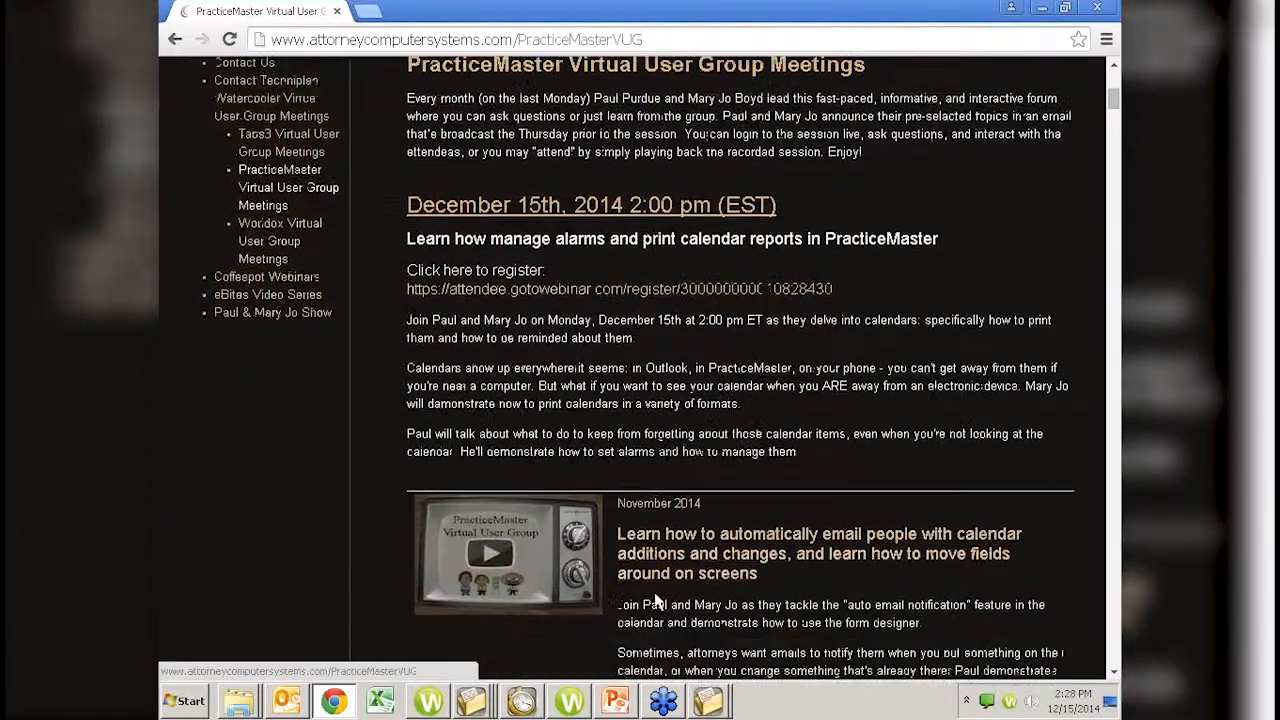